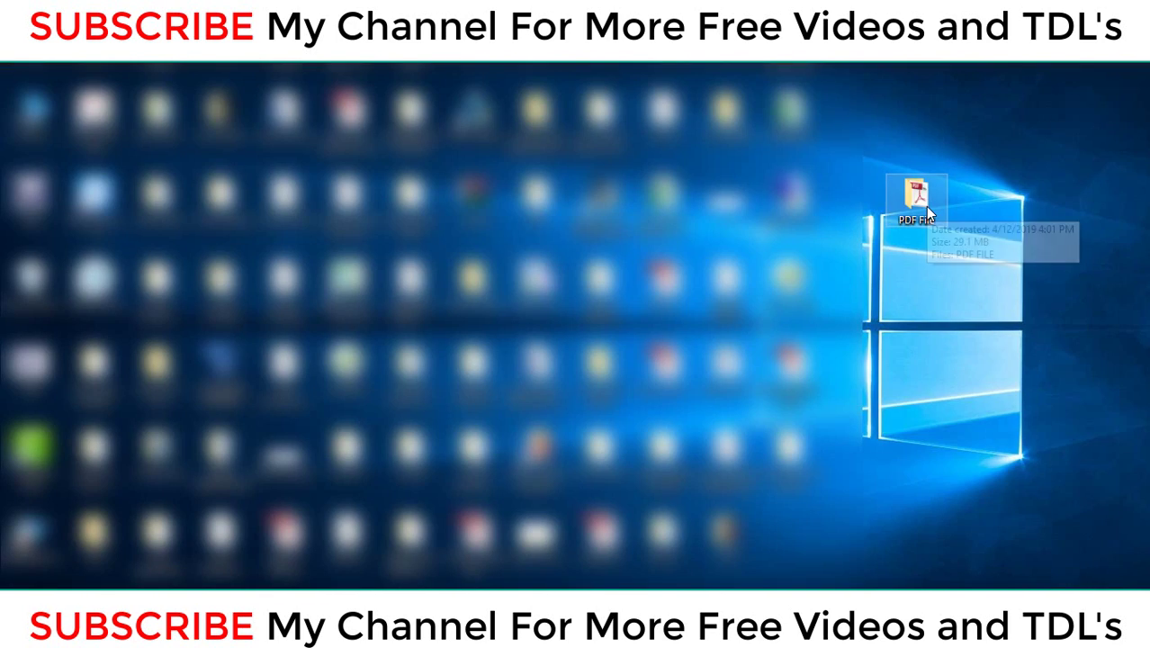
Step: Open the PDF File folder and launch the PDF FILE document inside it
right_click(925, 206)
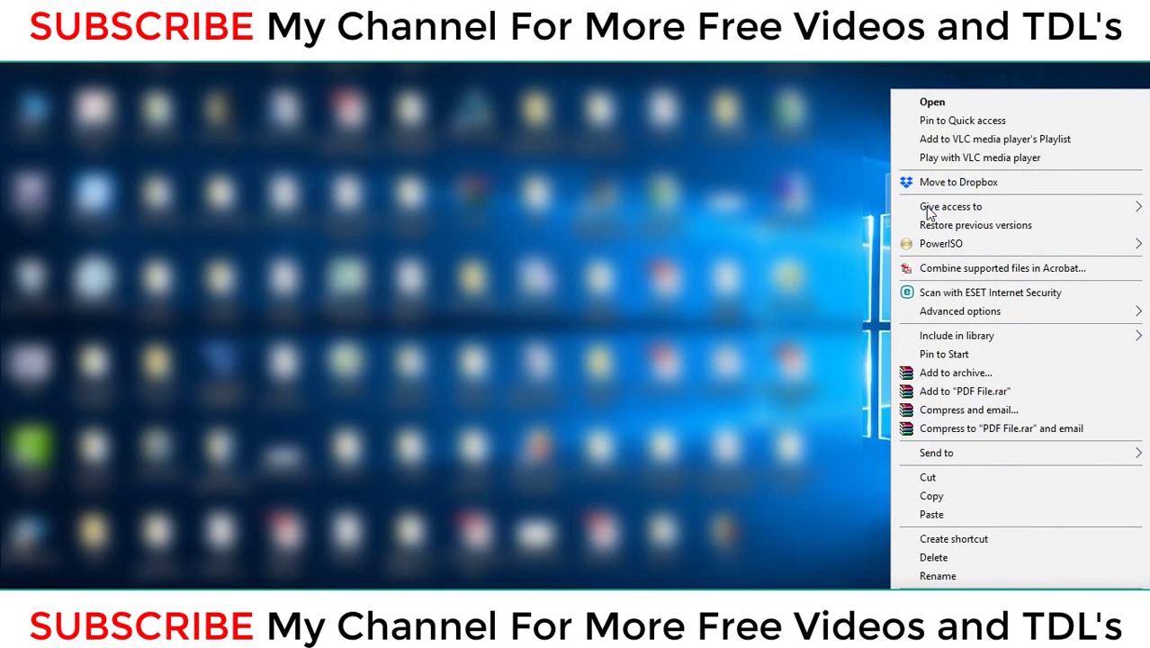
left_click(936, 104)
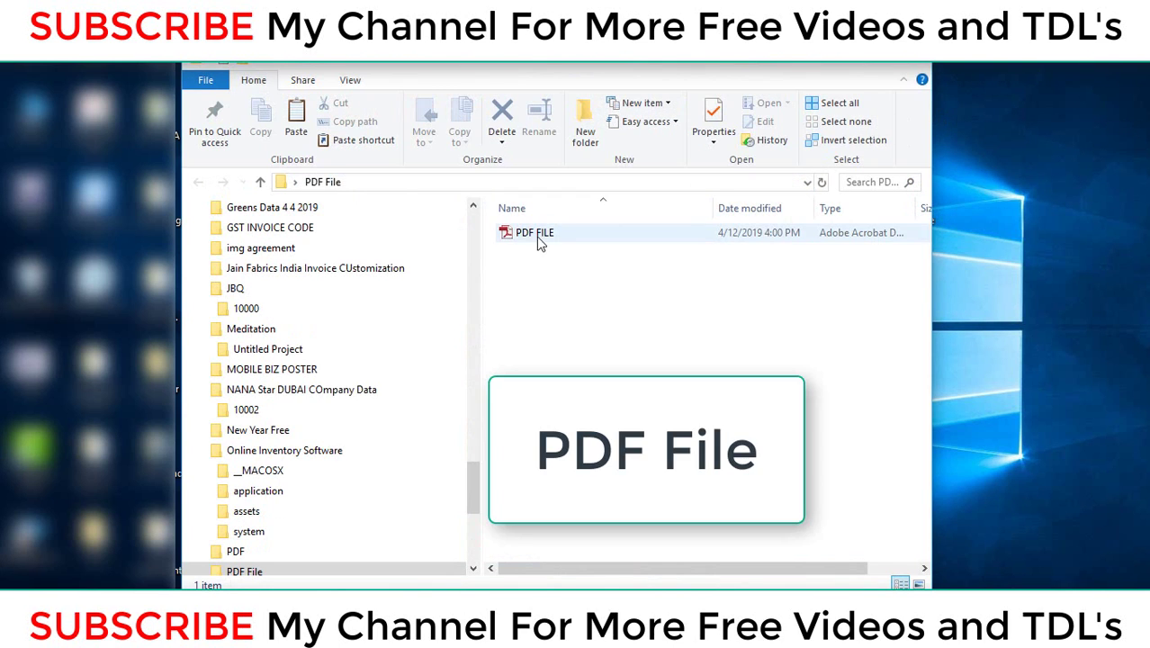
left_click(540, 234)
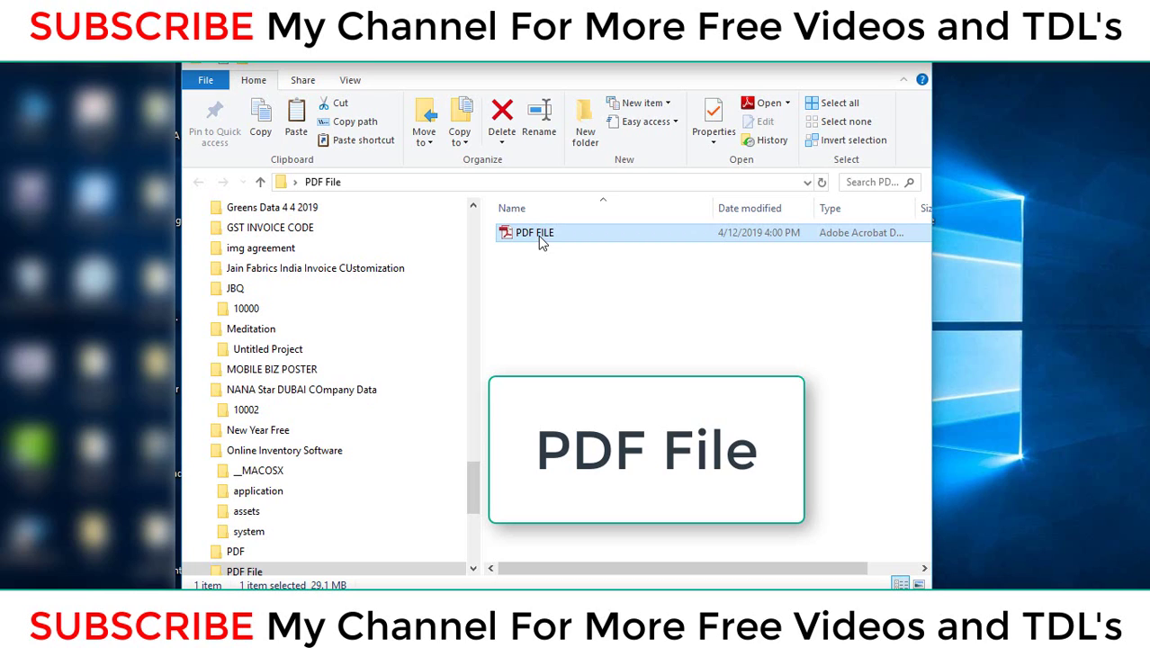
double_click(543, 236)
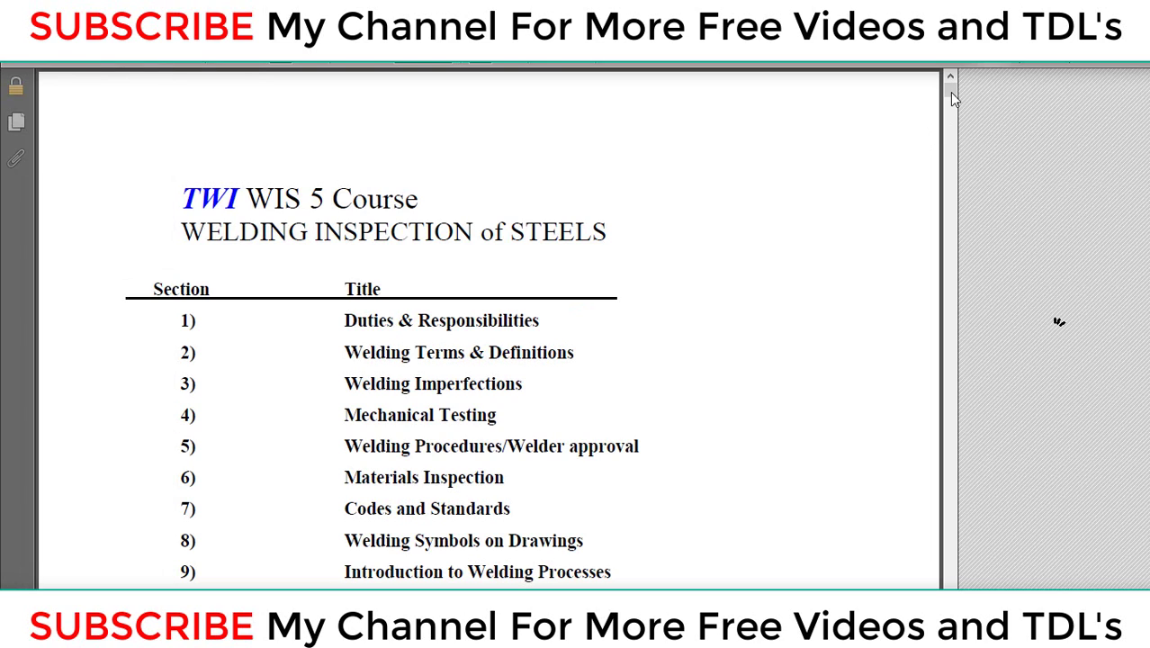
Step: Page through the WIS 5 welding inspection course PDF in Acrobat Reader
left_click_drag(953, 99, 949, 194)
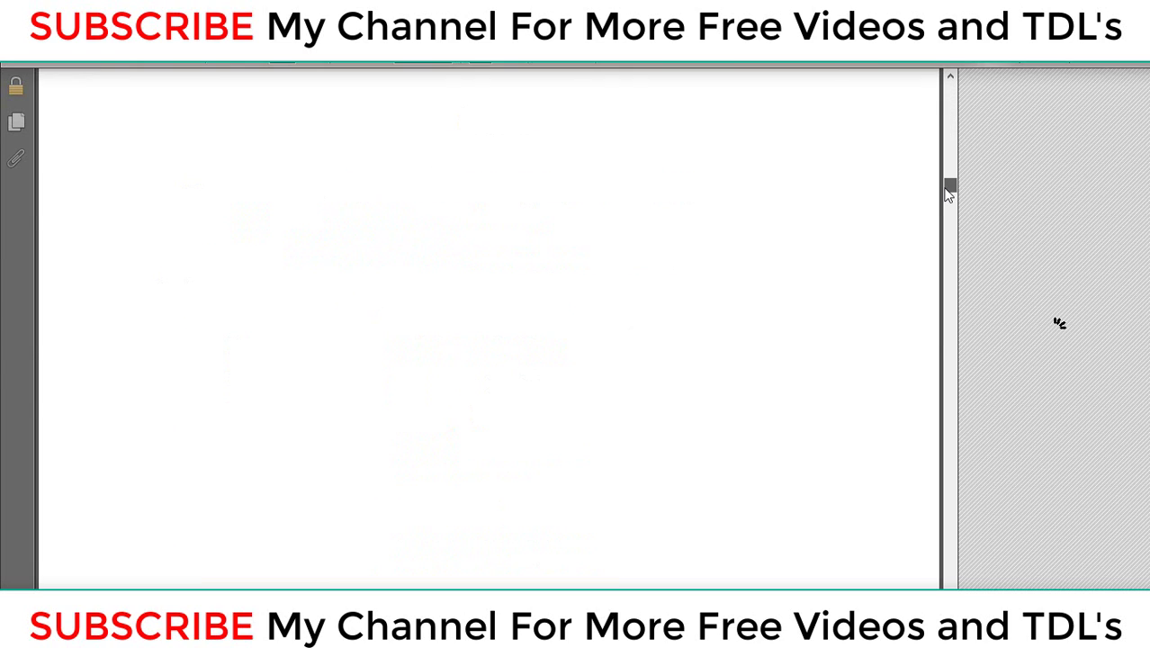
left_click_drag(952, 192, 952, 106)
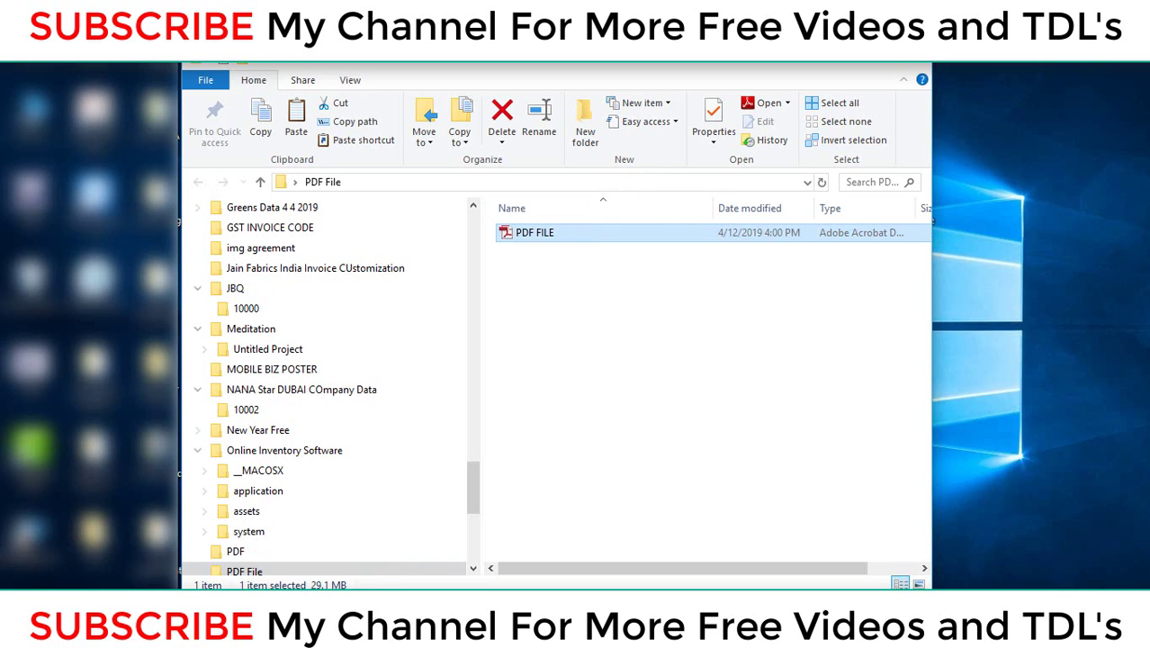
Step: Search 'google drive' in Chrome and open the Google Drive result
left_click(306, 540)
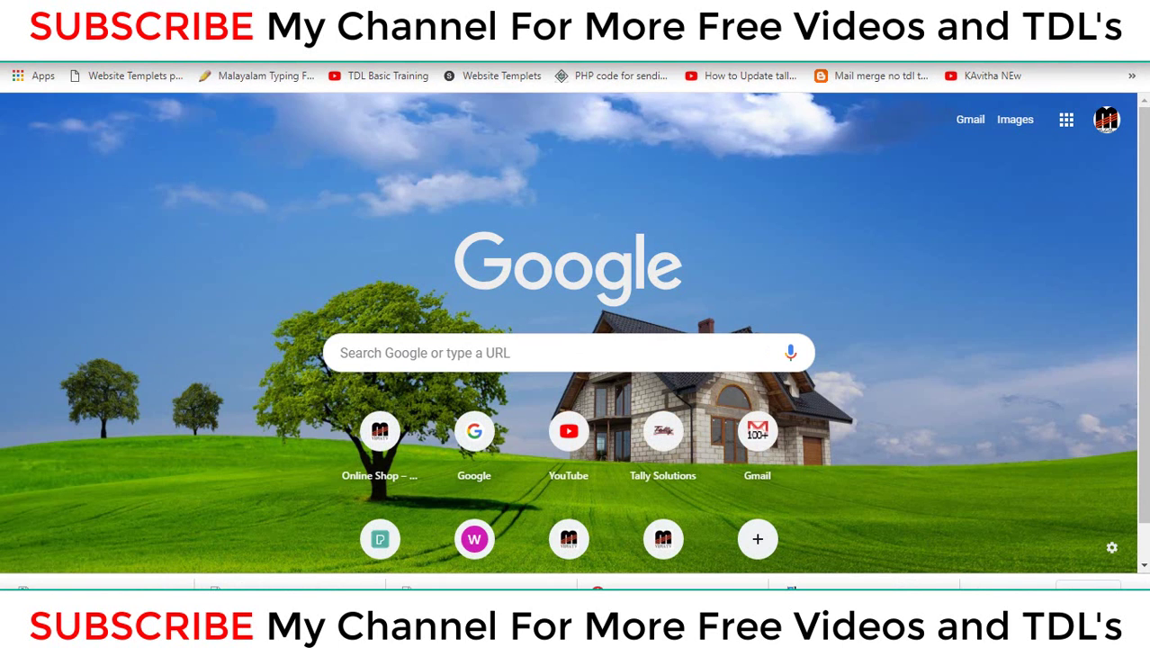
type("googl")
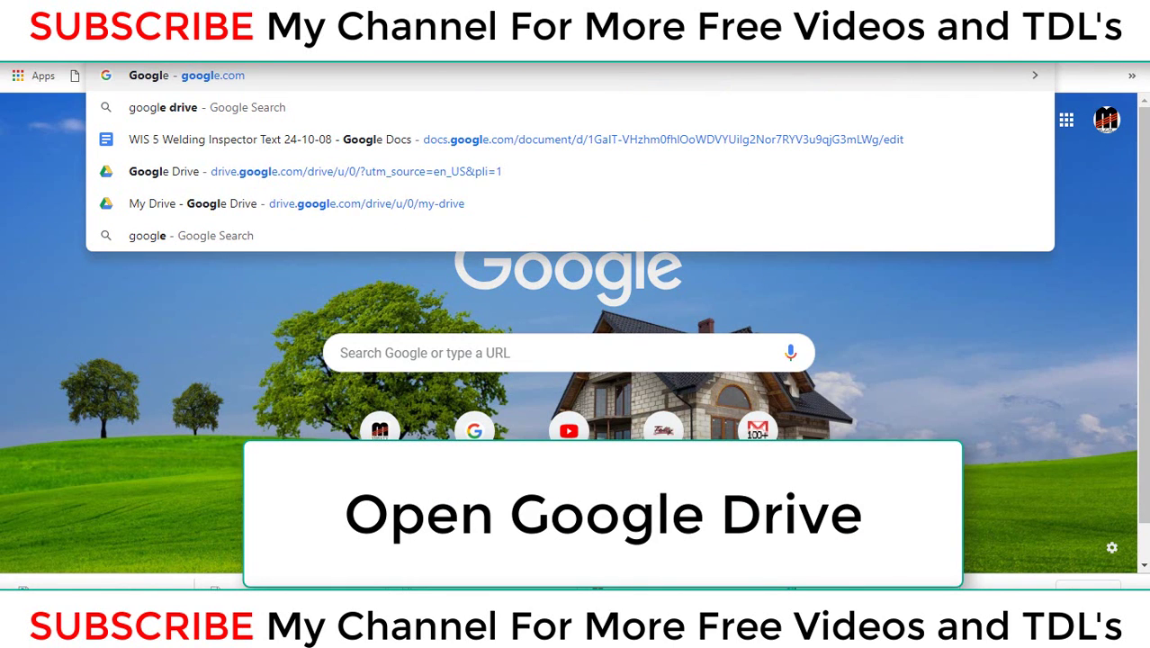
type("e driv")
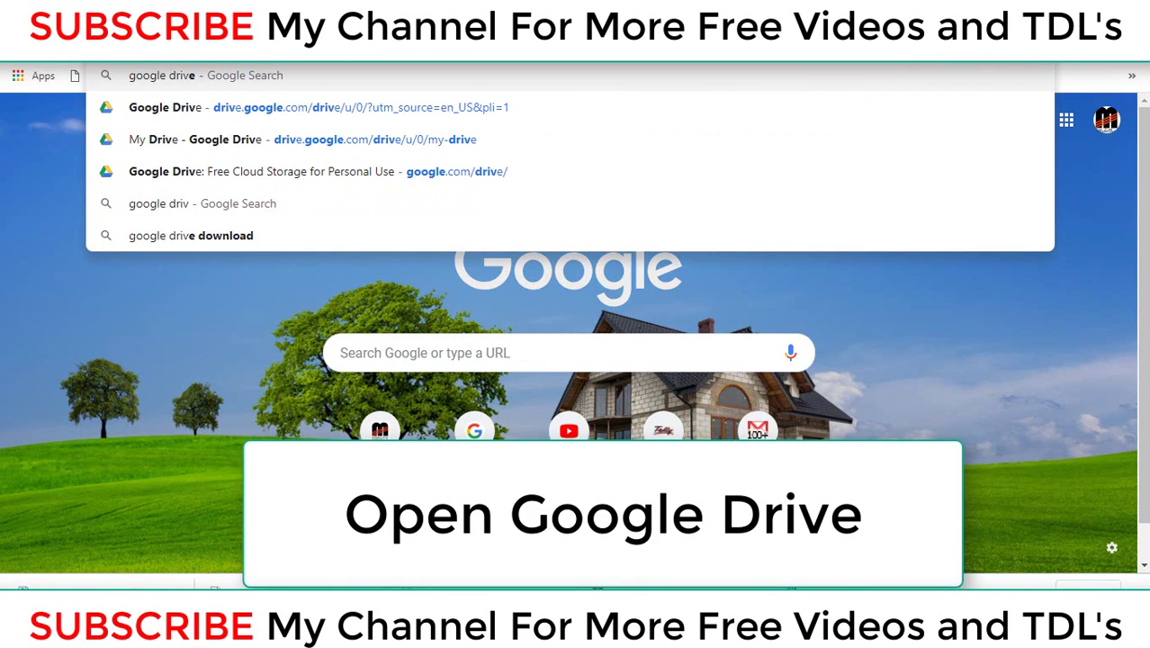
type("e")
key("Return")
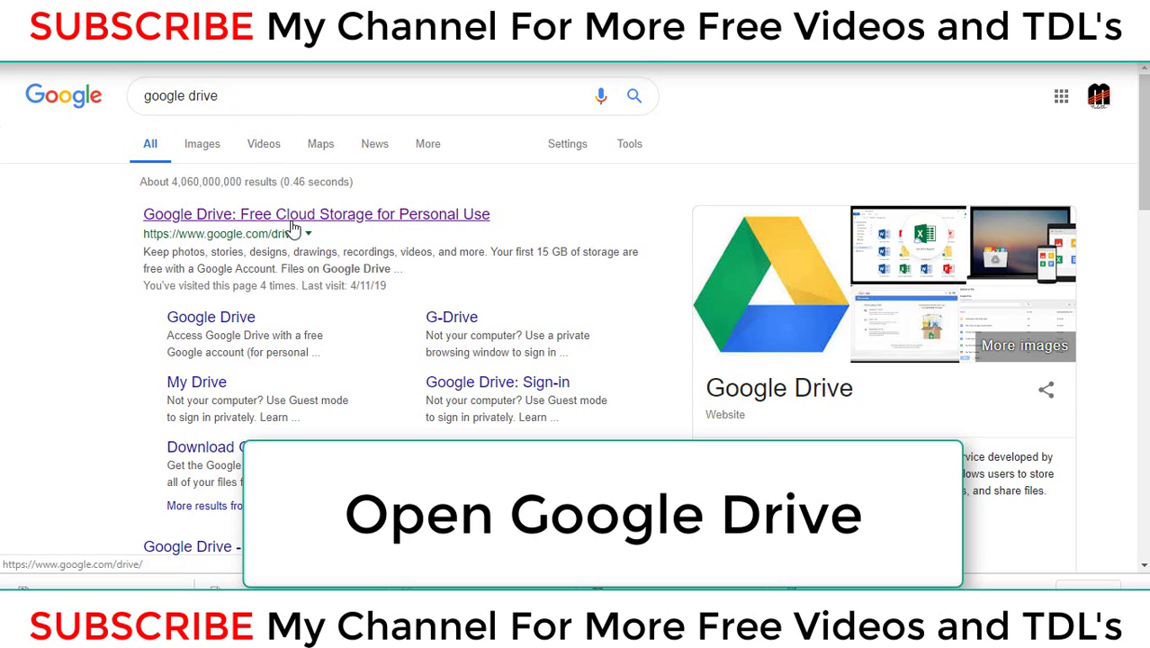
left_click(294, 229)
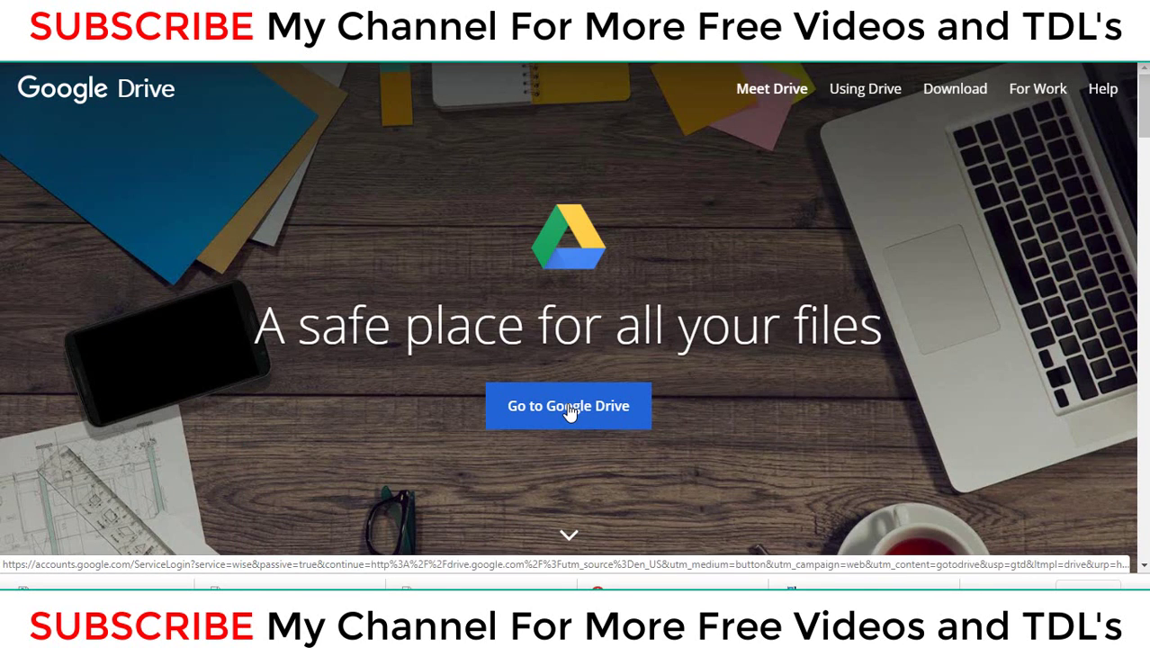
Step: Enter Google Drive and start a New > File upload
left_click(568, 410)
left_click(585, 423)
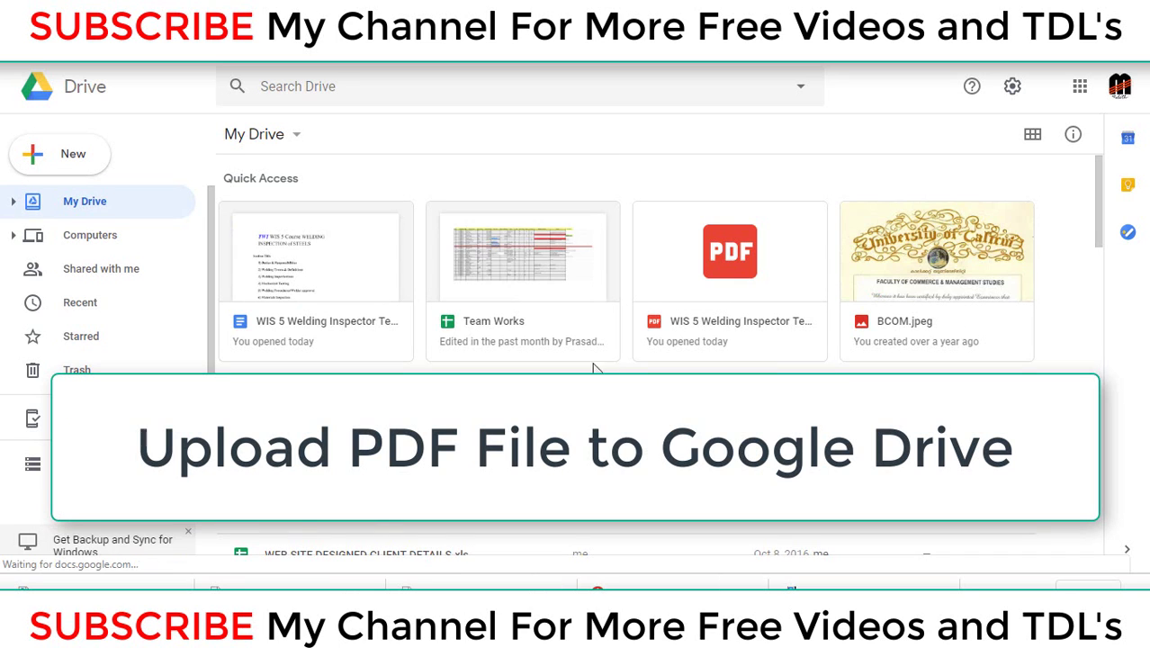
left_click(93, 157)
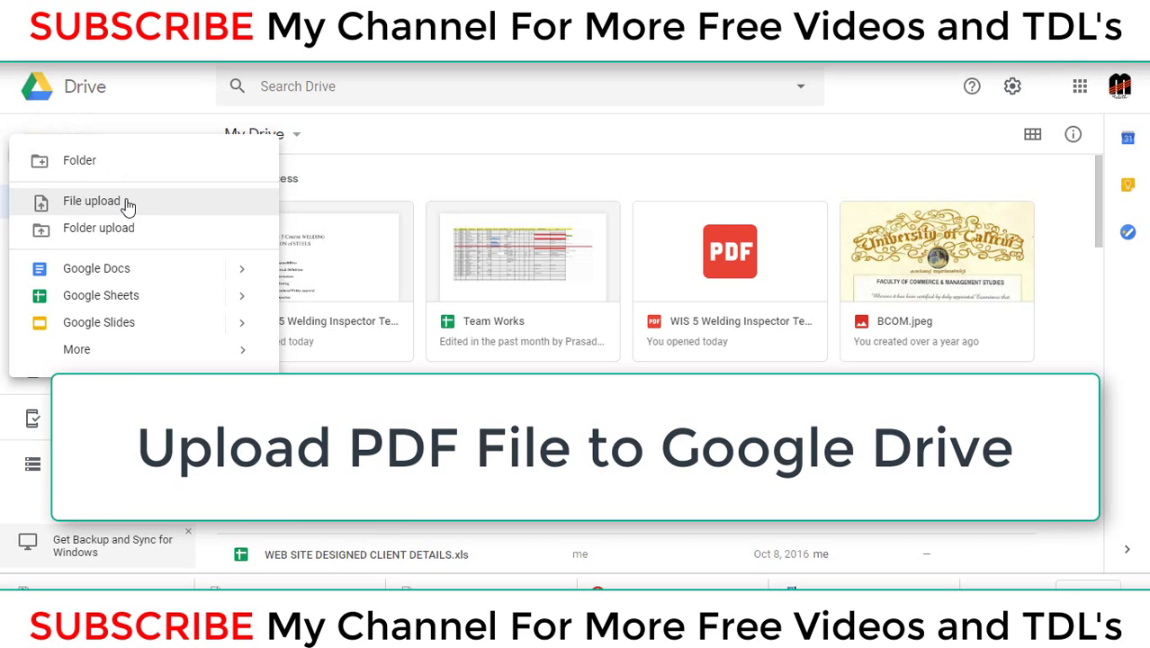
left_click(118, 202)
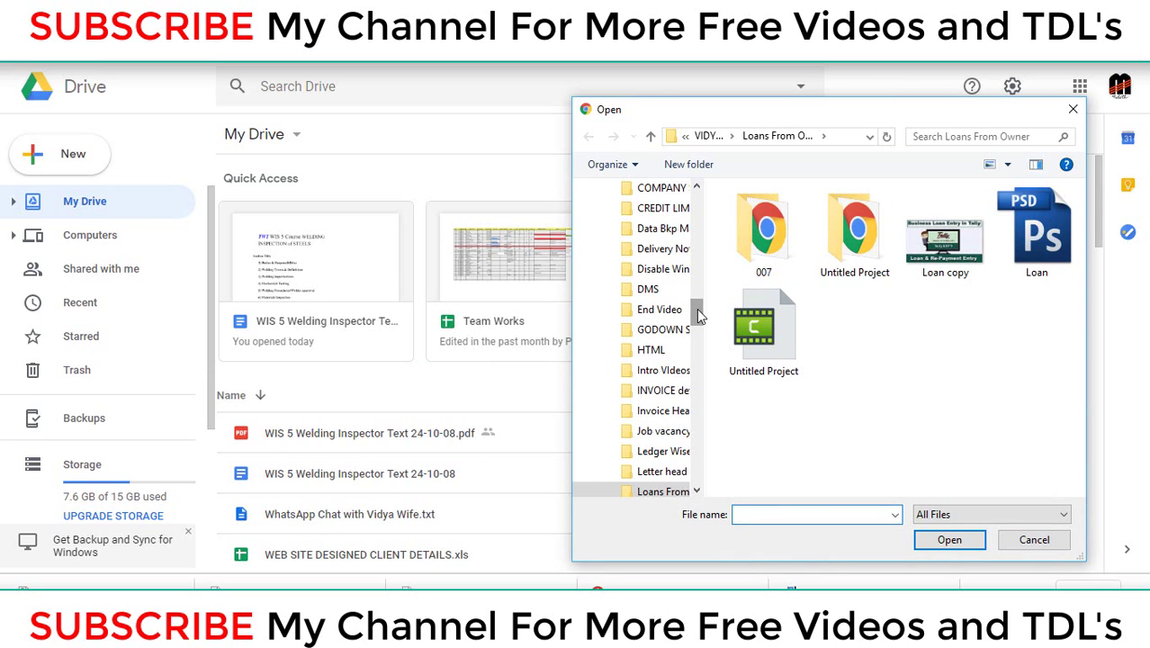
Step: Browse the desktop folders in the file chooser to find the PDF File folder
scroll(673, 306, "up", 5)
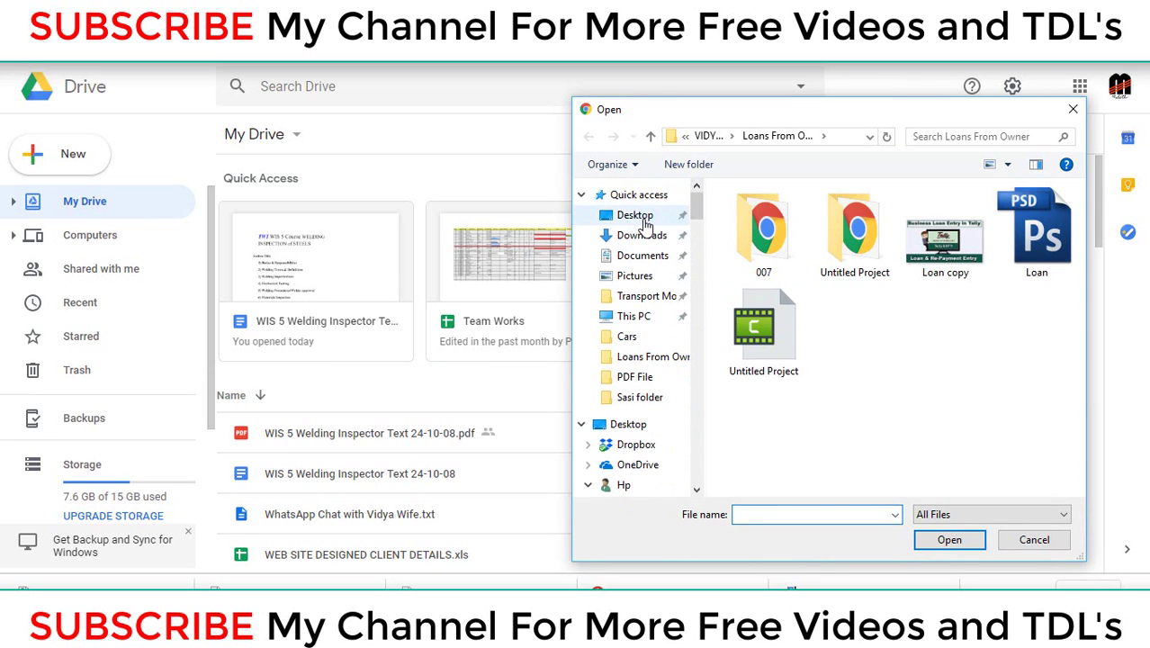
left_click(640, 220)
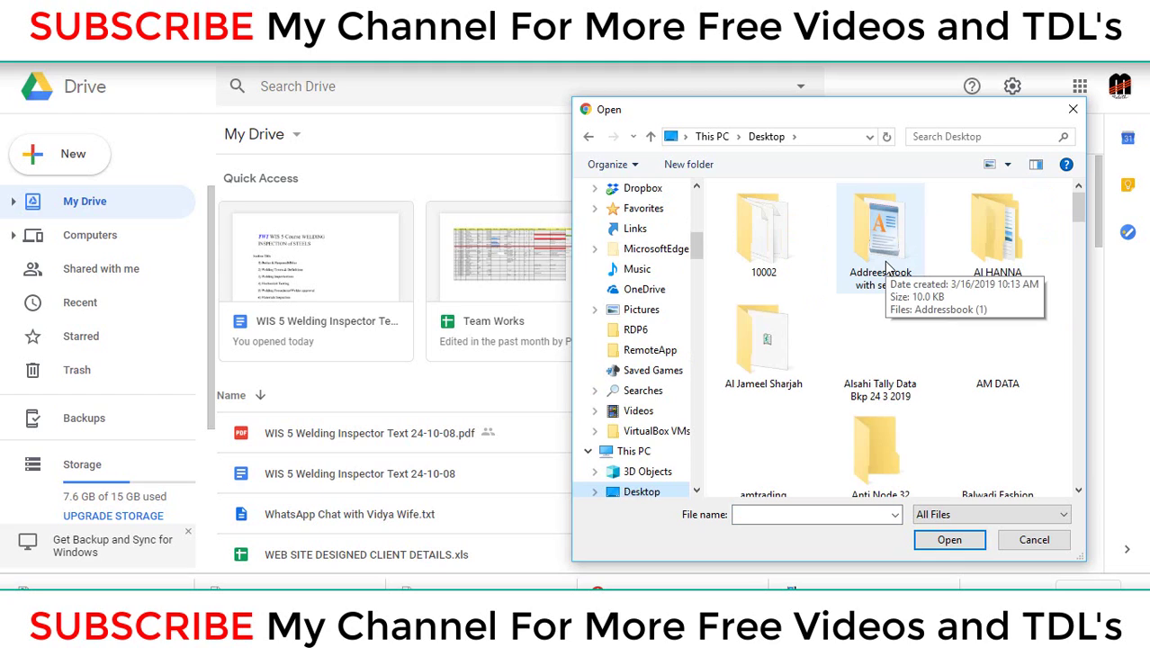
left_click(886, 266)
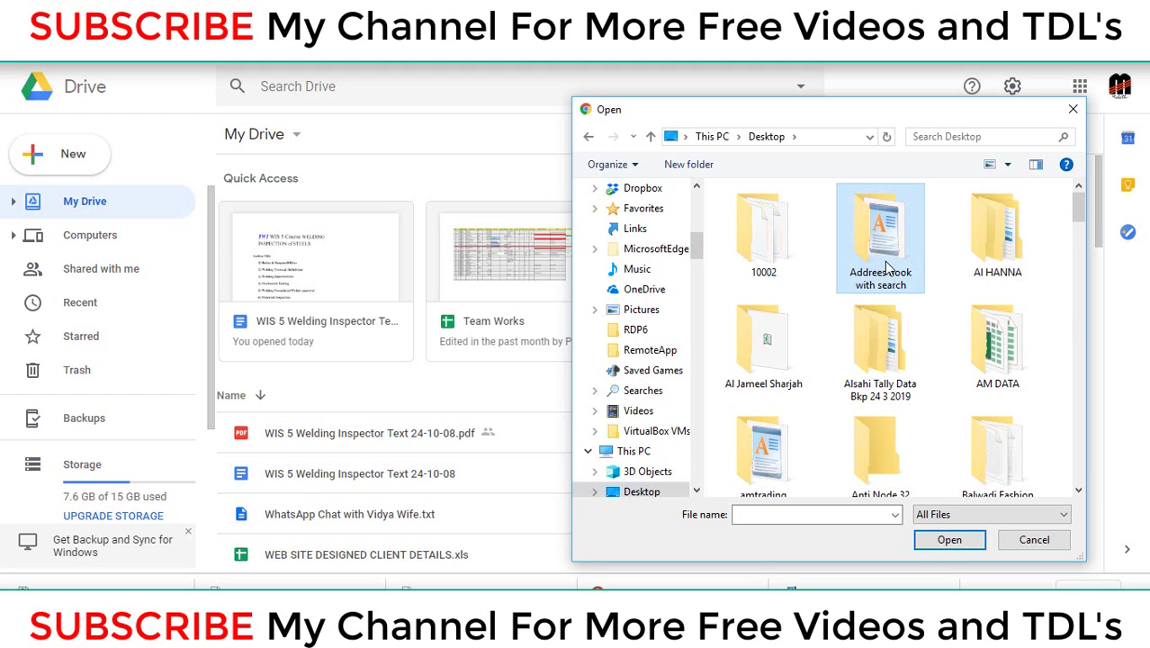
key("p")
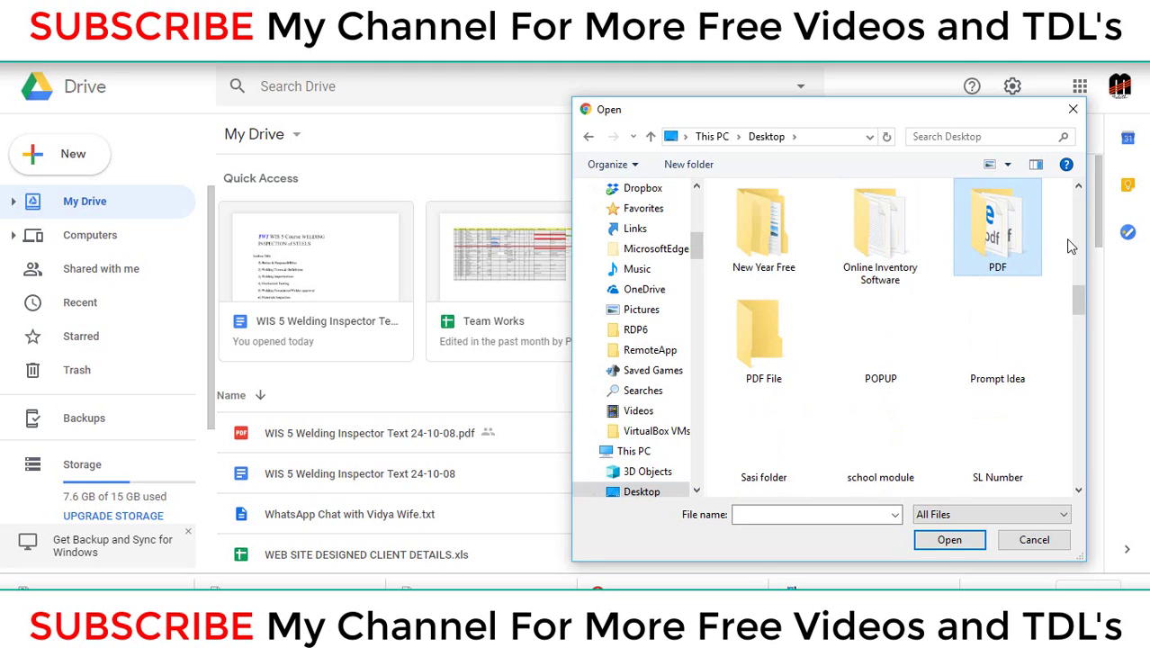
double_click(1012, 245)
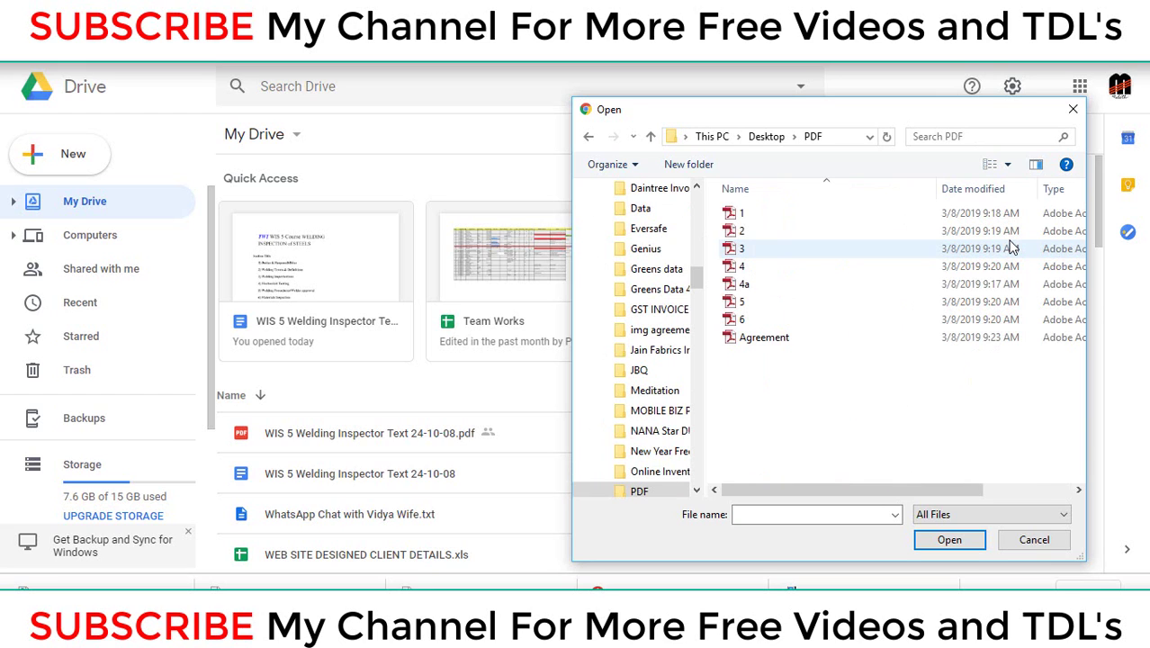
left_click(589, 137)
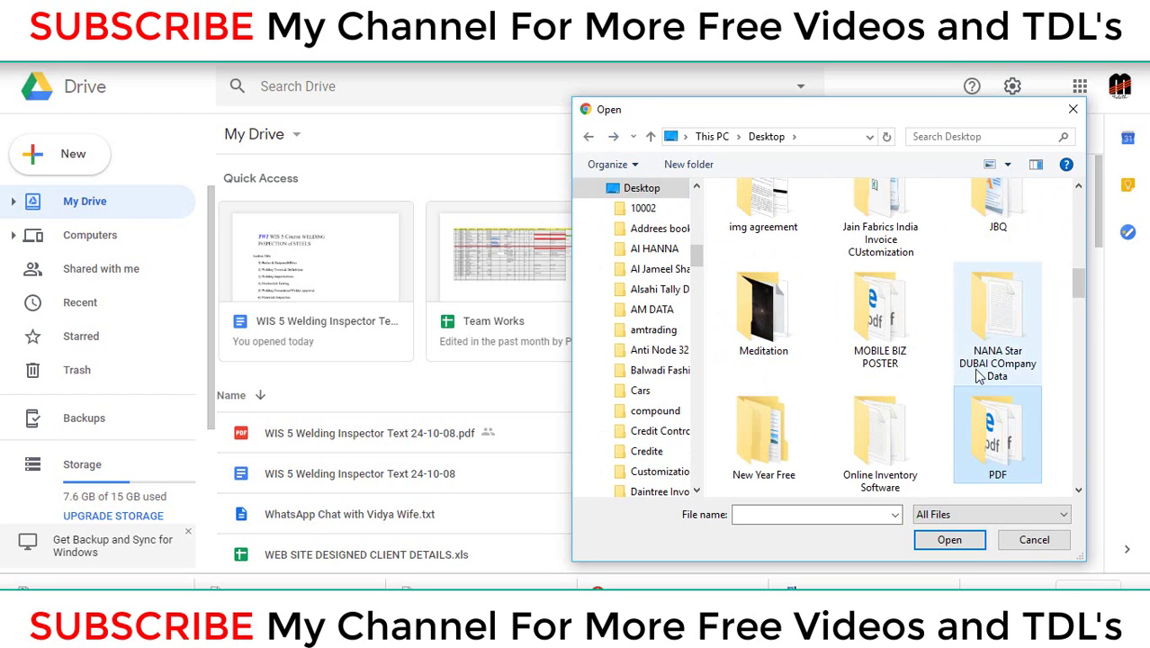
left_click(1079, 490)
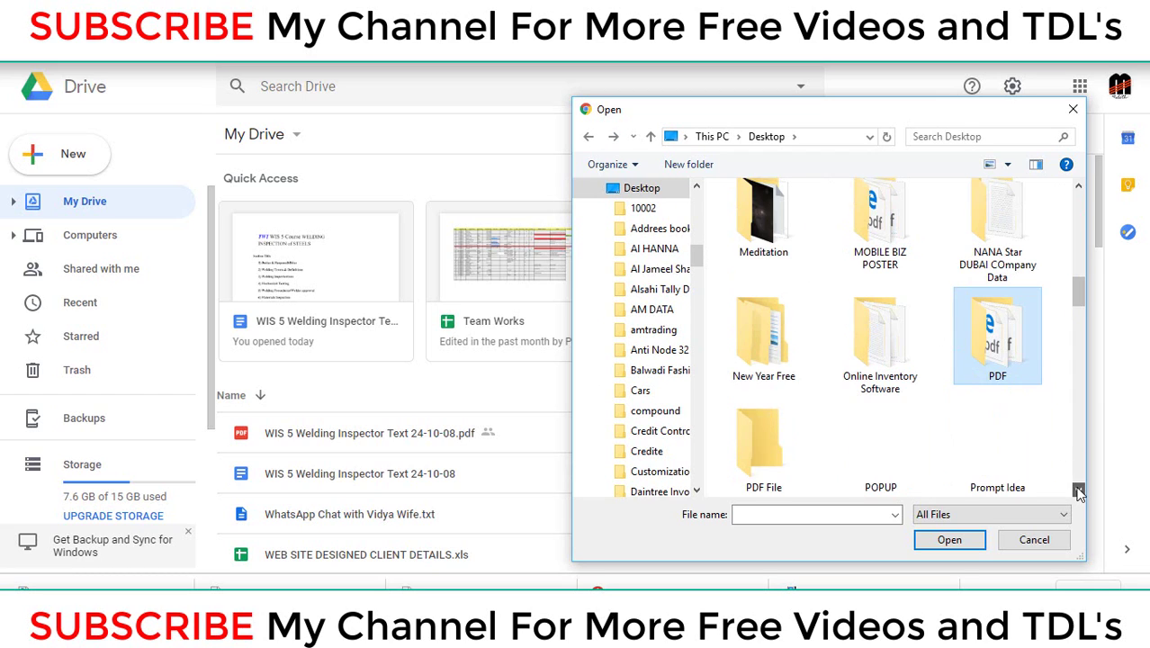
left_click(1080, 490)
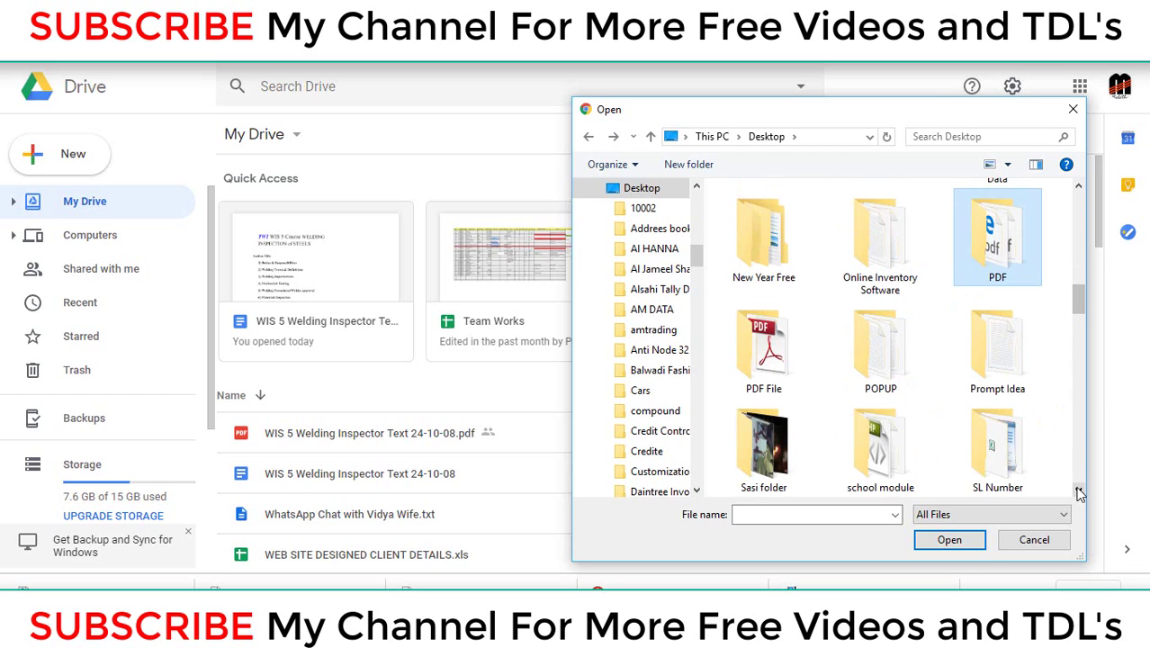
left_click(1079, 493)
Step: Pick PDF FILE inside the PDF File folder and upload it
left_click(772, 249)
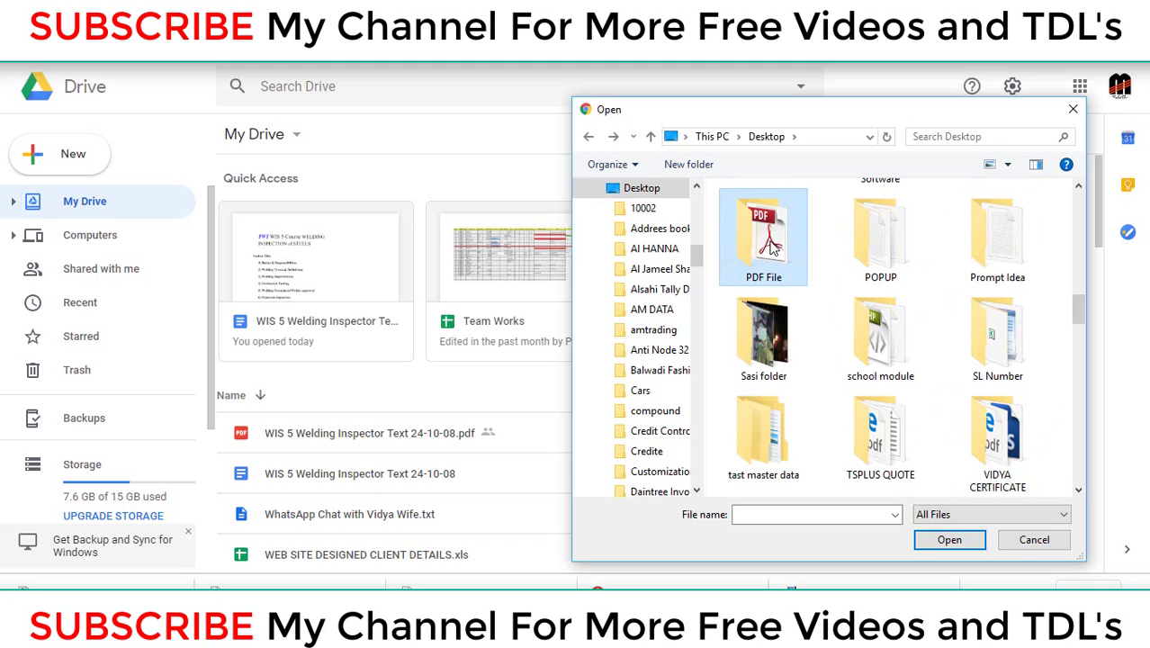
double_click(772, 249)
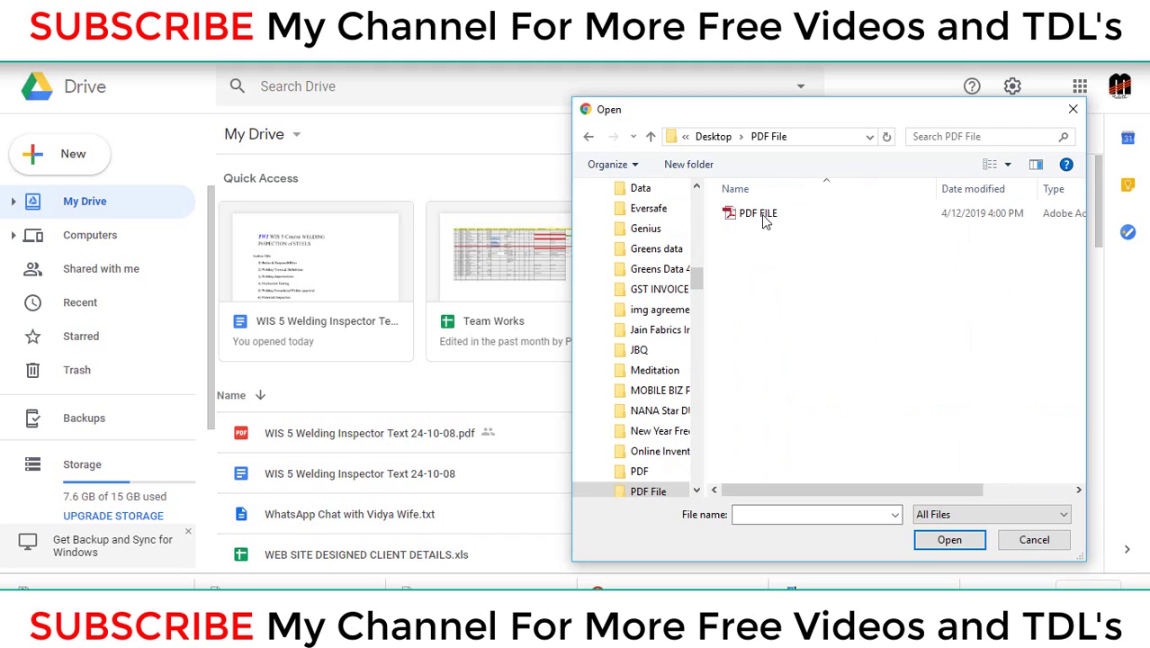
left_click(766, 222)
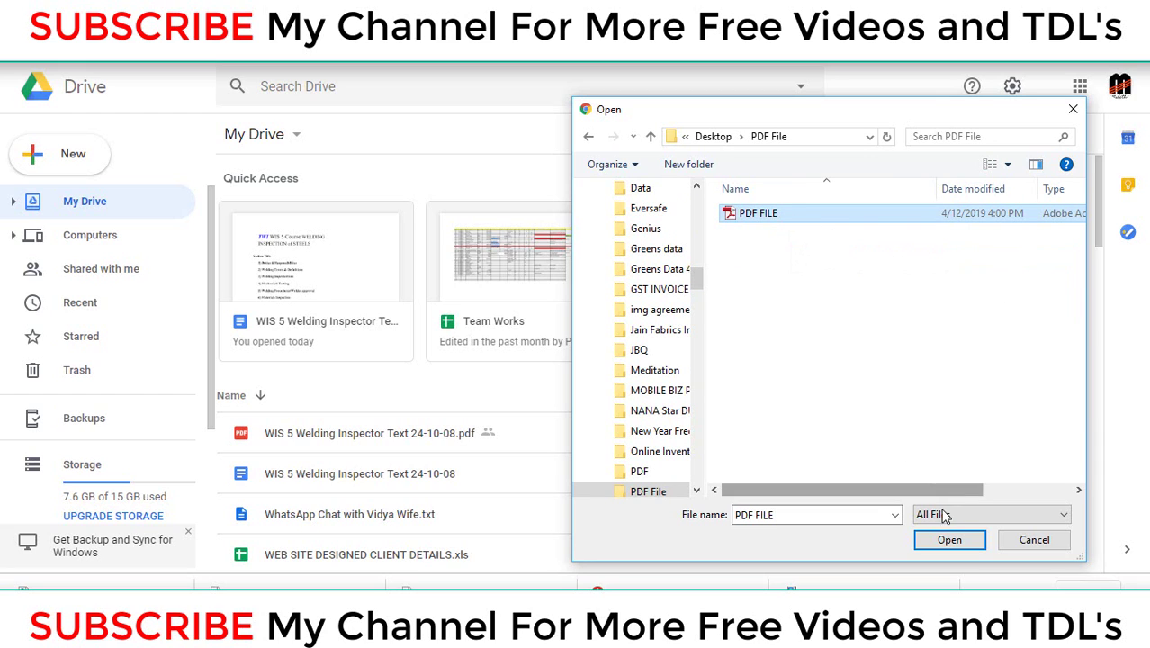
left_click(948, 542)
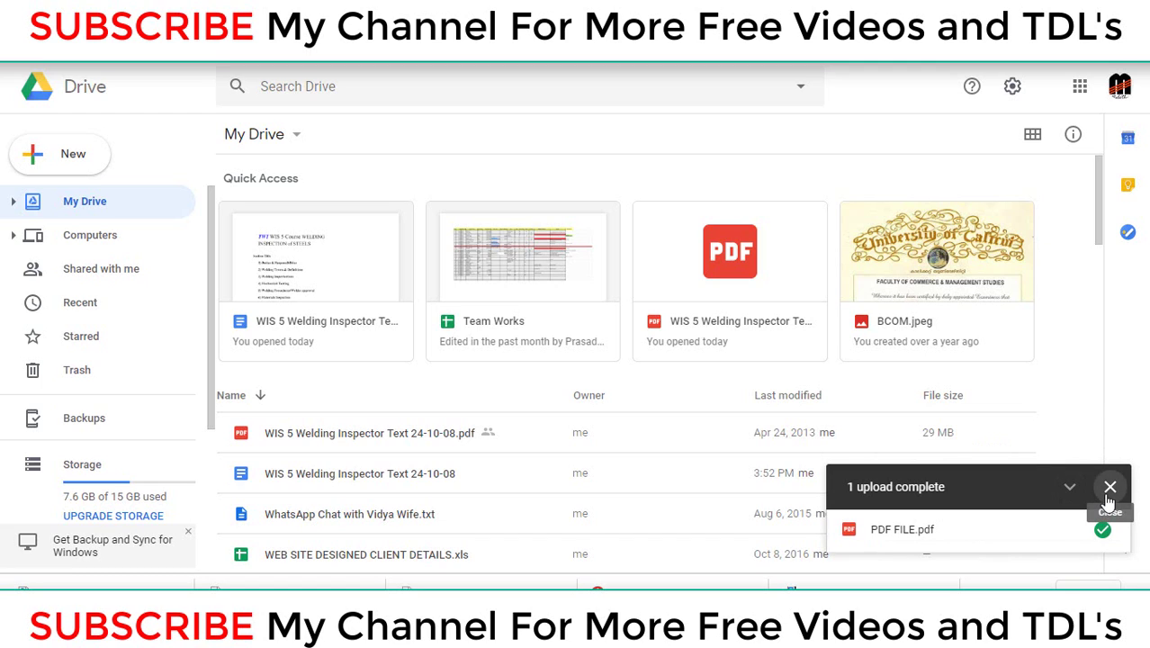
Step: Dismiss the upload notice, reload My Drive and select PDF FILE.pdf in Quick Access
left_click(1108, 493)
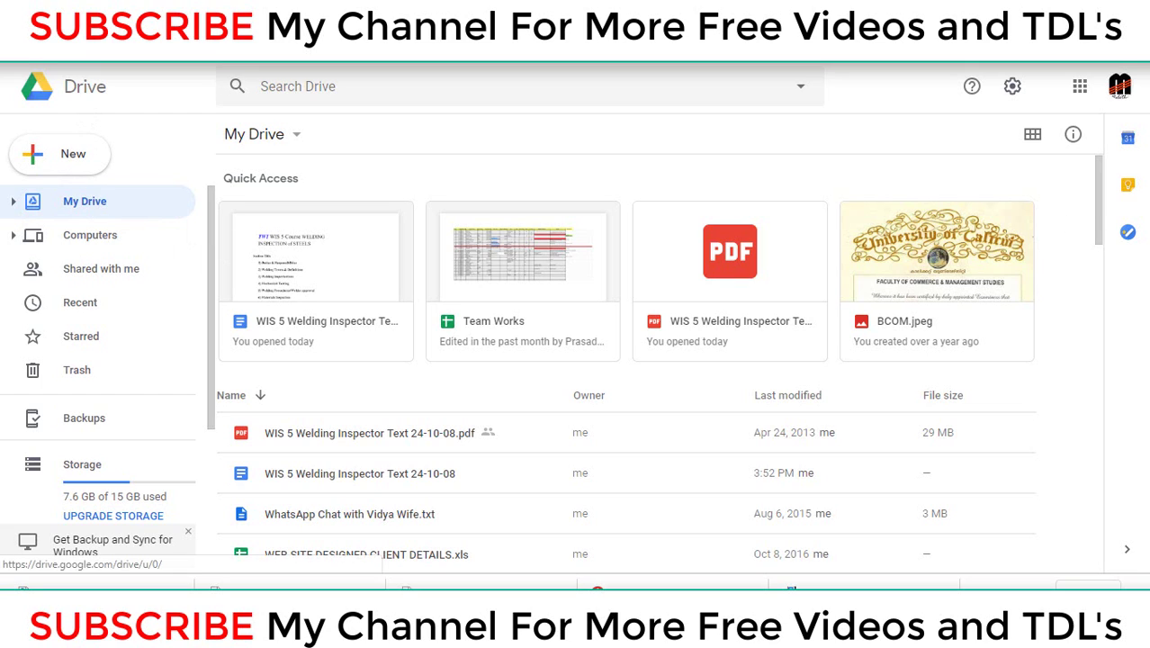
left_click(63, 87)
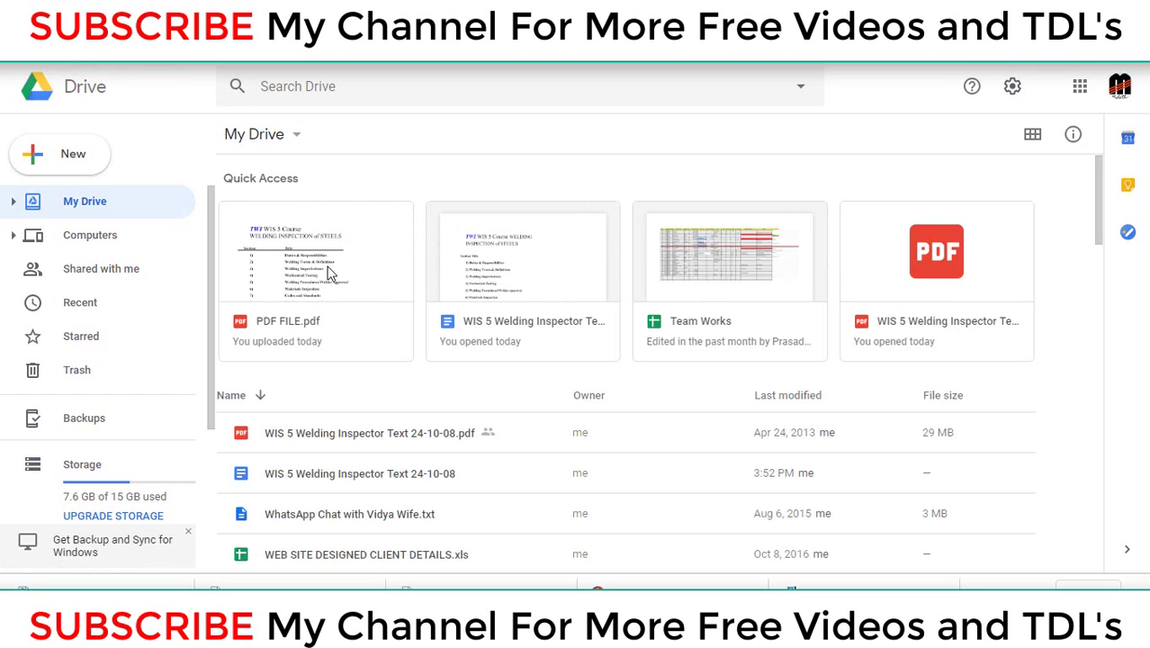
left_click(288, 328)
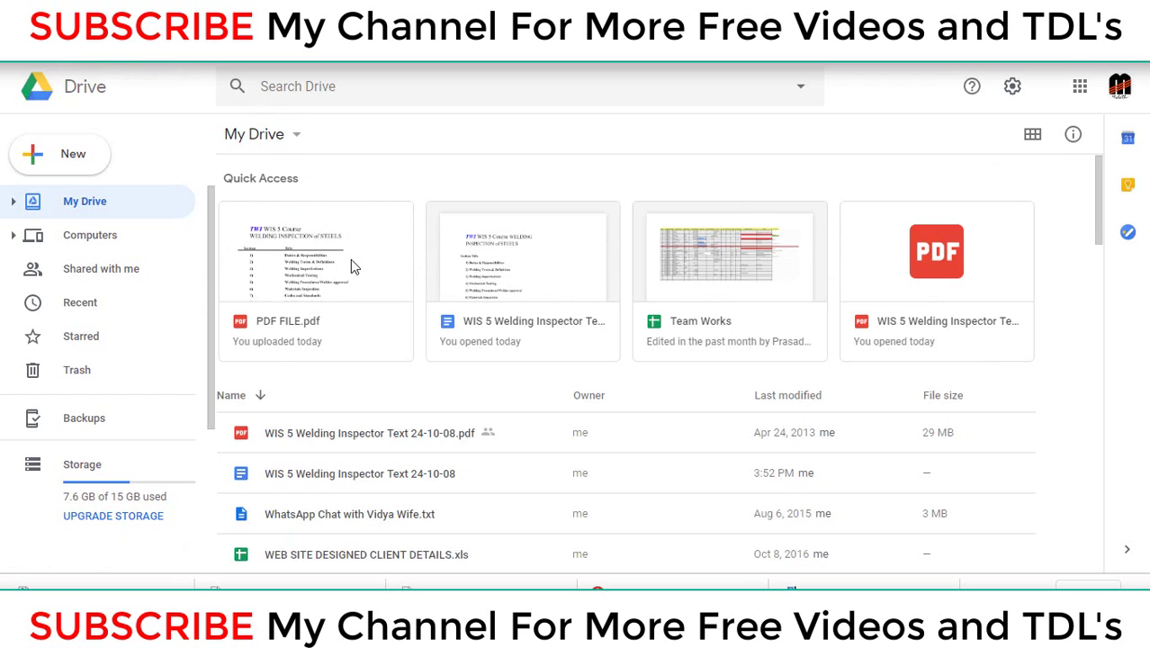
left_click(352, 264)
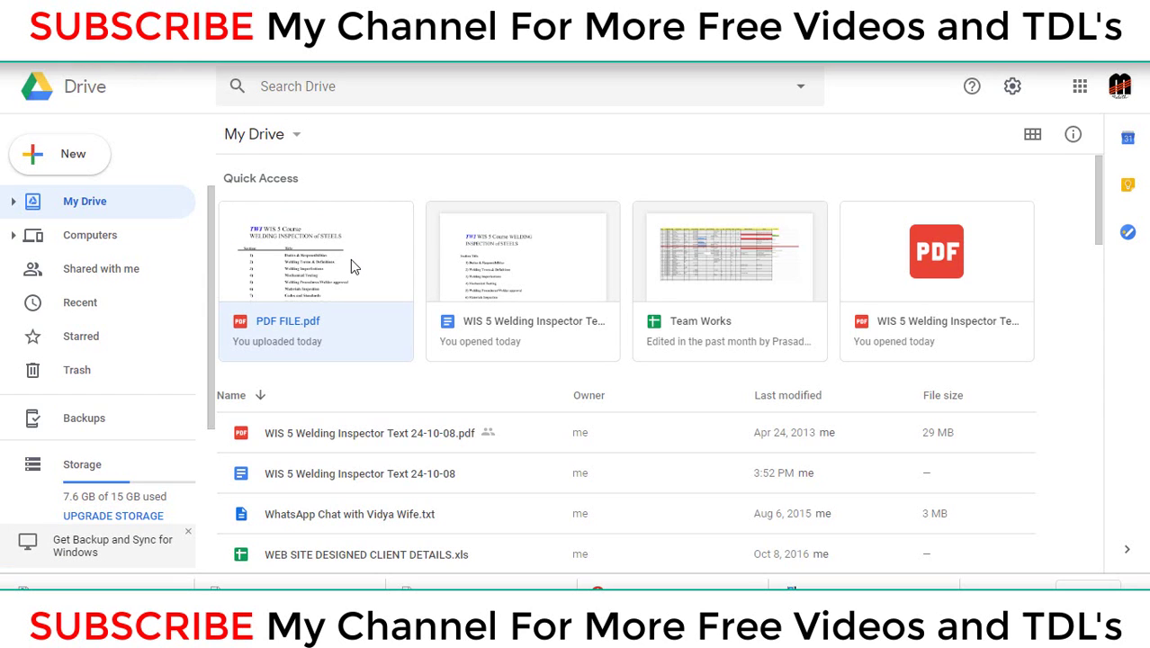
double_click(352, 265)
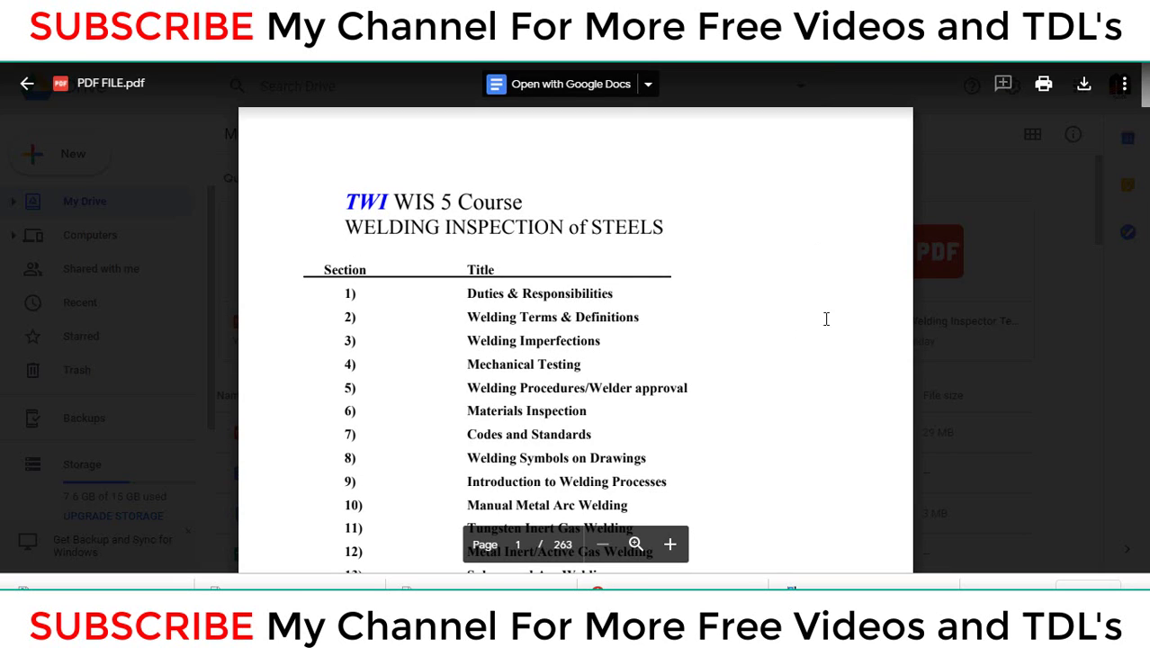
left_click(1060, 293)
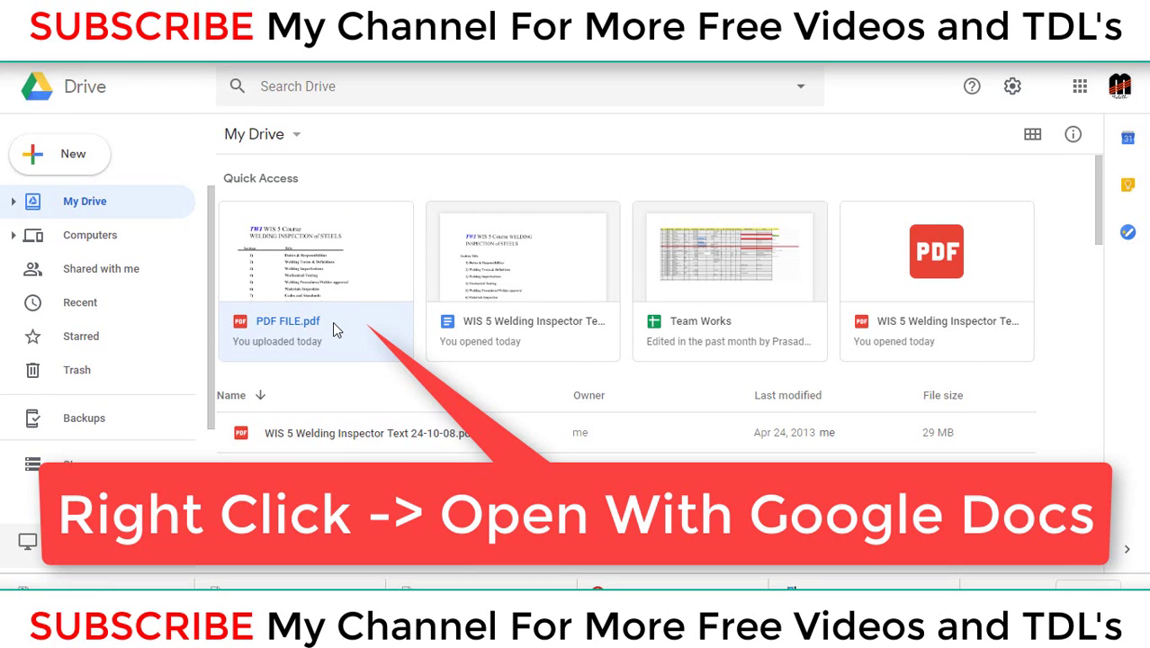
Step: Open PDF FILE.pdf with Google Docs from its context menu
right_click(322, 268)
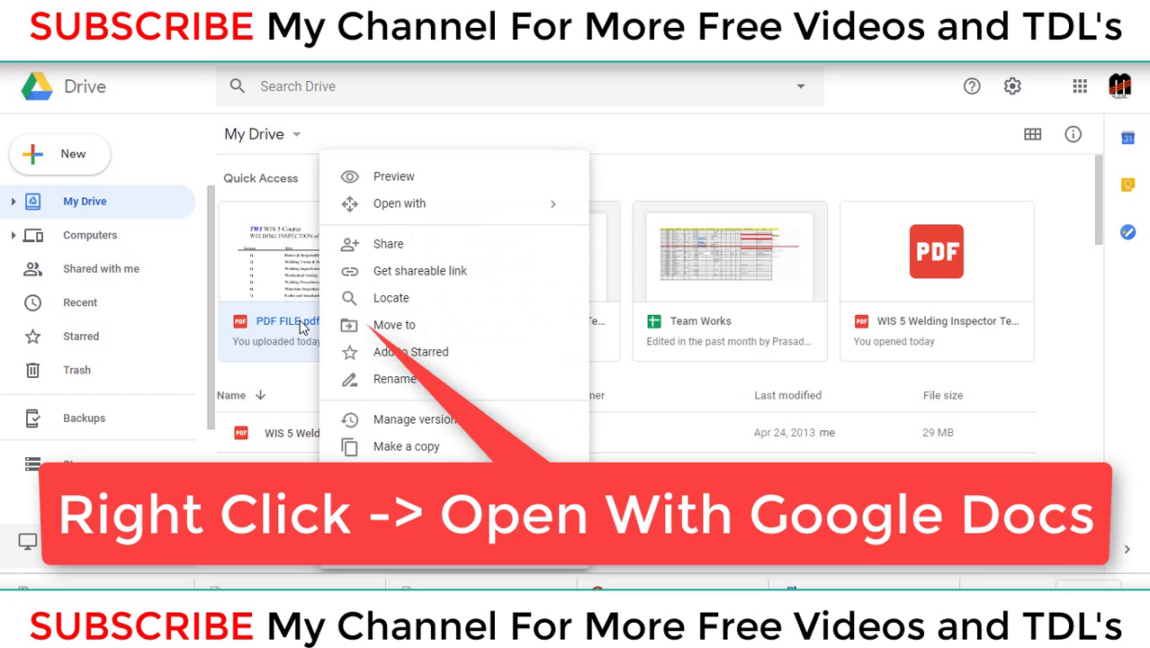
left_click(288, 261)
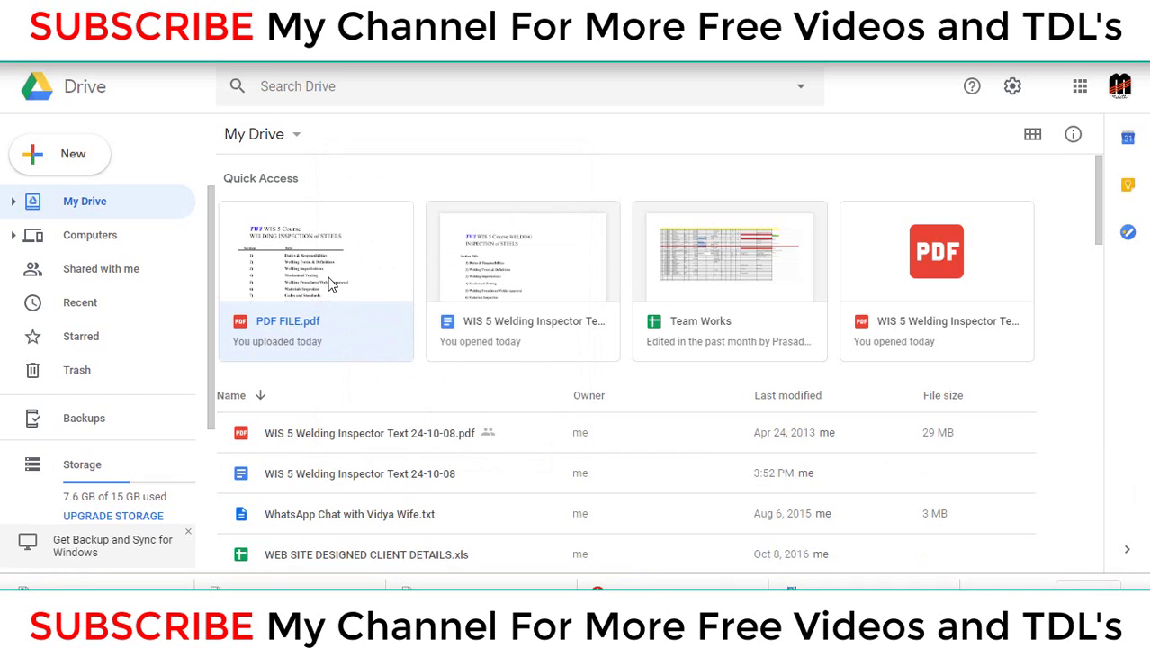
right_click(330, 282)
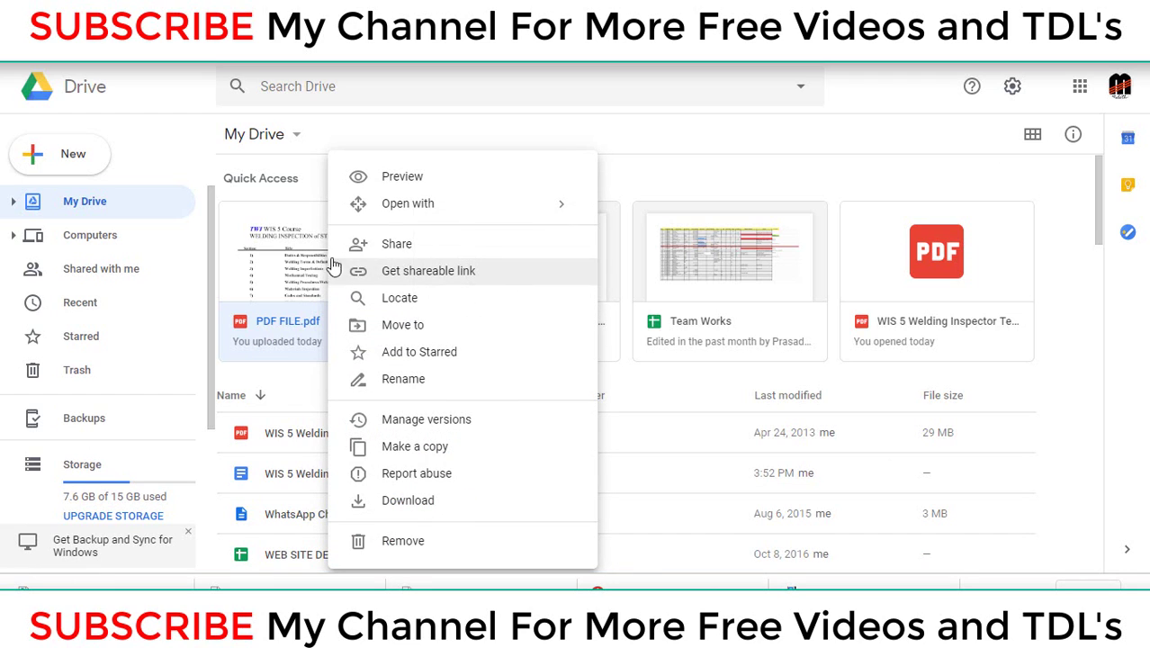
mouse_move(459, 209)
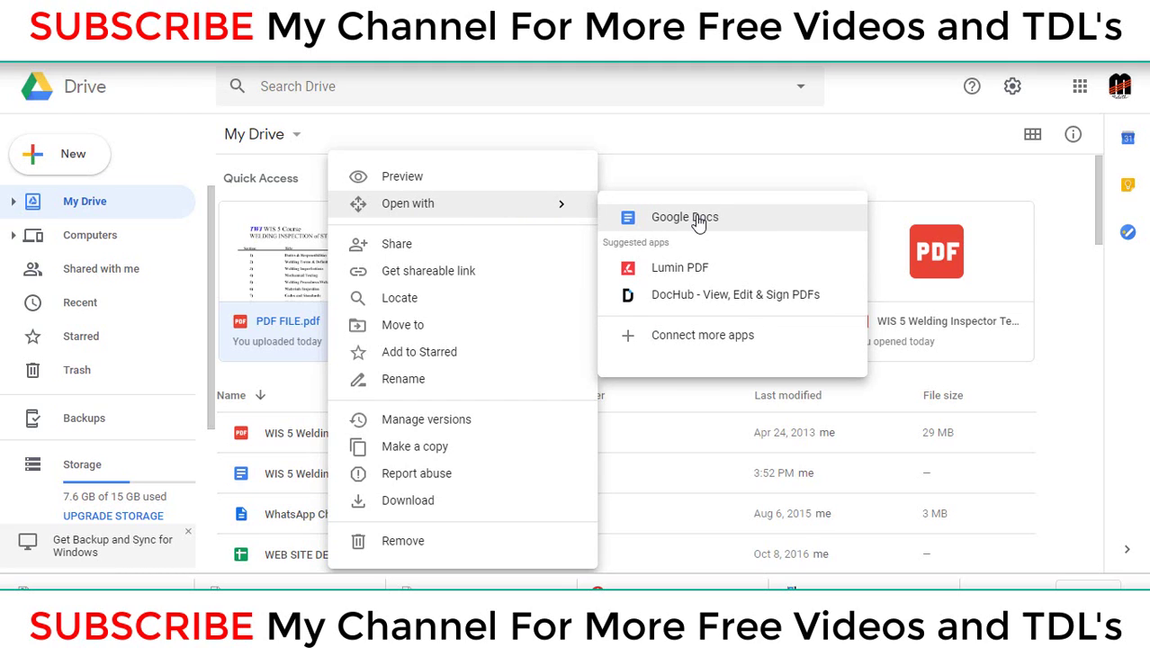
left_click(699, 224)
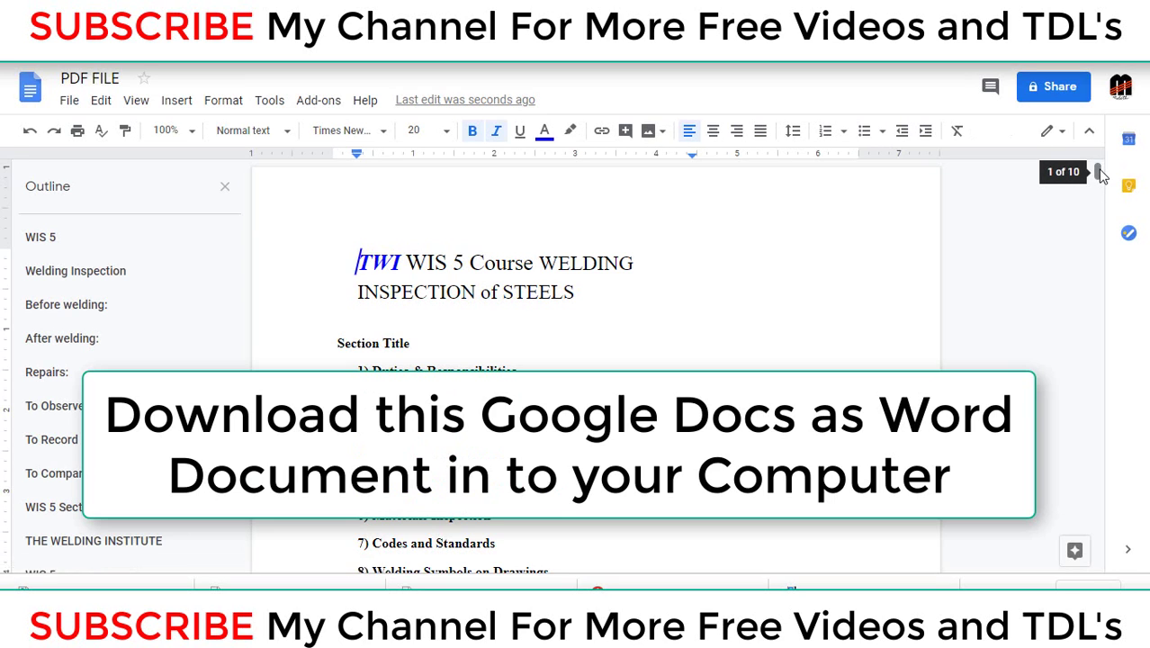
Step: Scroll through the converted PDF FILE welding course pages and return to the title page
mouse_move(1100, 176)
left_mouse_down()
mouse_move(1099, 375)
mouse_move(1086, 323)
left_mouse_up()
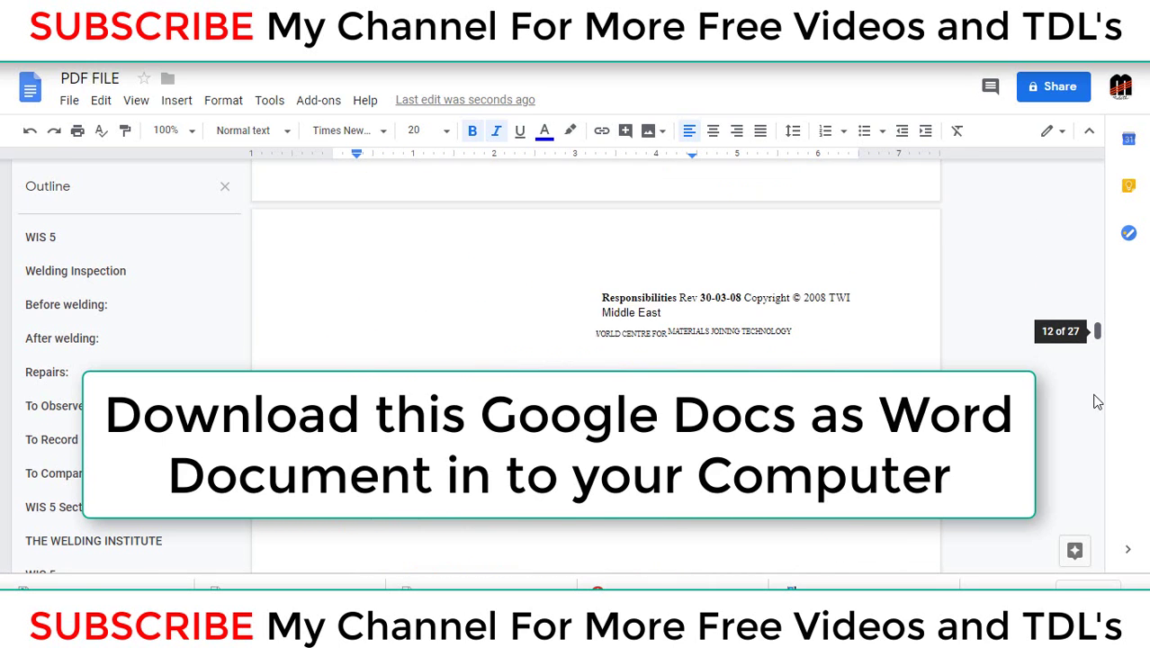
scroll(1083, 306, "up", 5)
scroll(1083, 306, "up", 10)
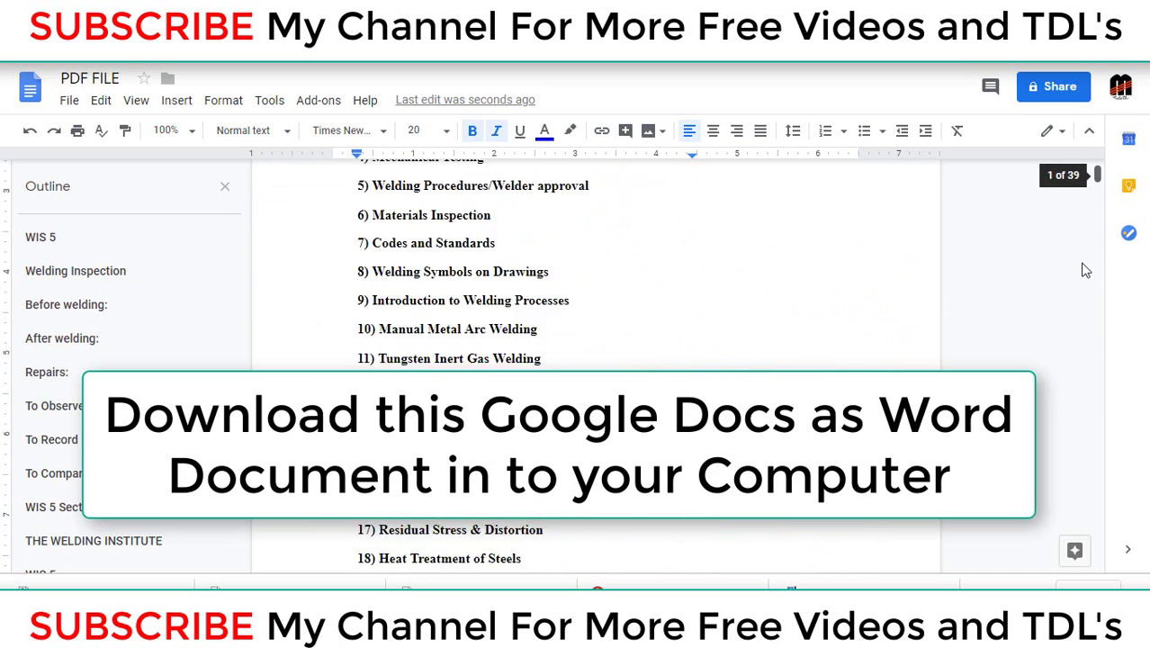
scroll(1094, 317, "down", 10)
scroll(1095, 316, "down", 15)
scroll(1083, 494, "down", 3)
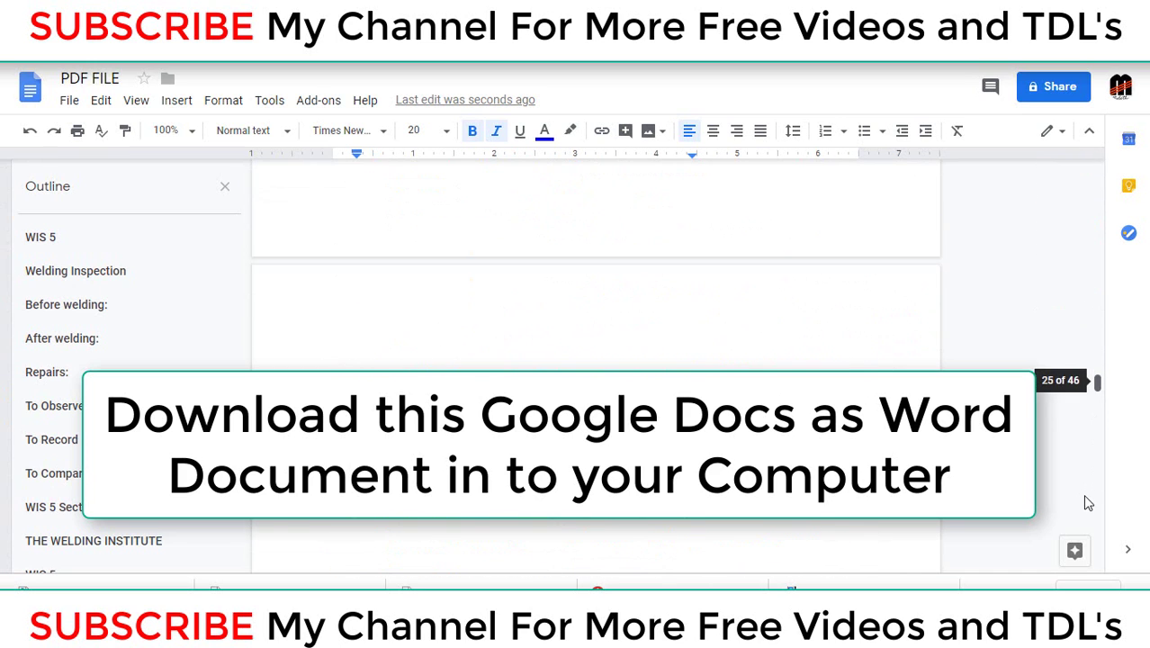
scroll(1087, 434, "up", 20)
scroll(1088, 434, "up", 3)
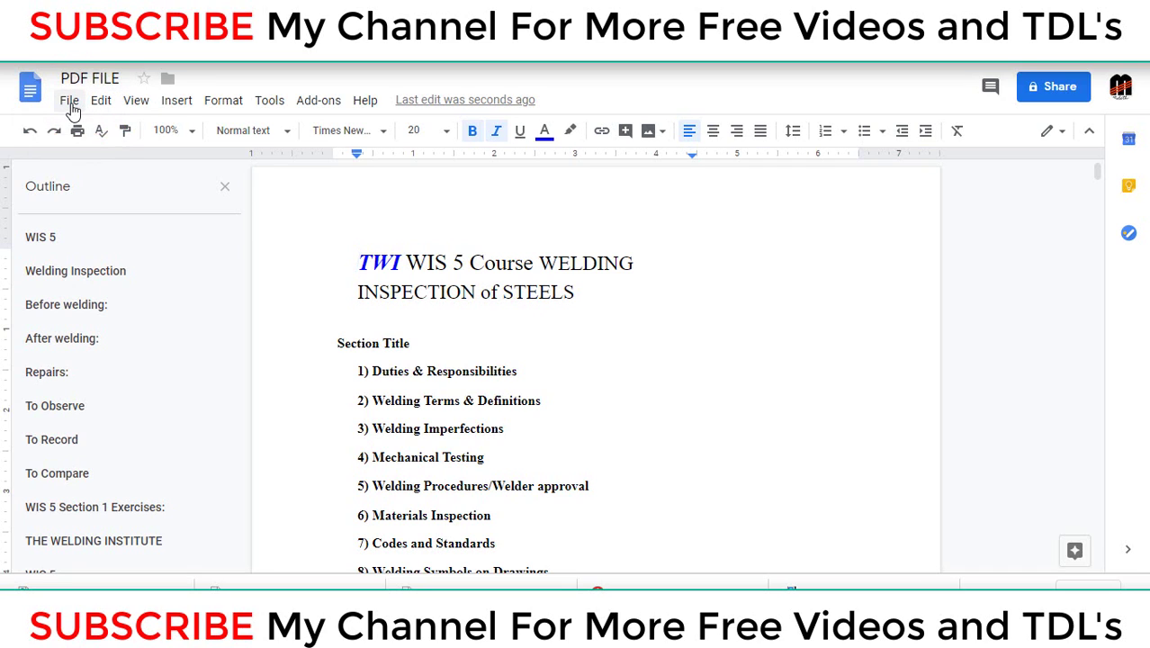
Step: Download the document as a Microsoft Word (.docx) file, PDF FILE.docx
left_click(70, 102)
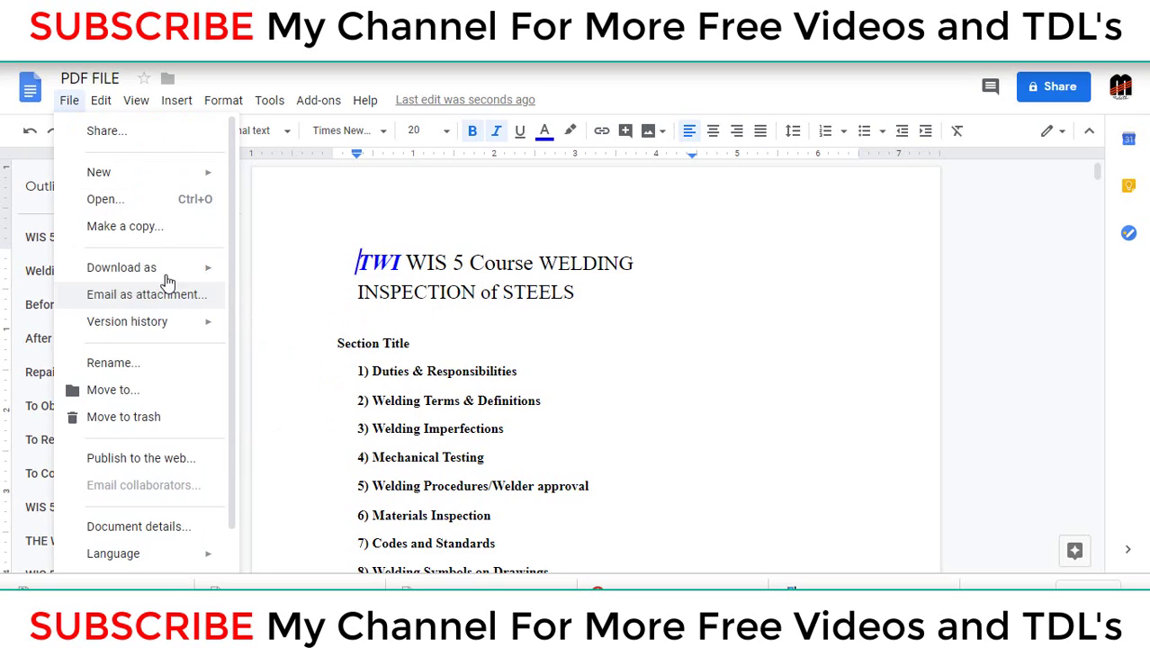
mouse_move(177, 276)
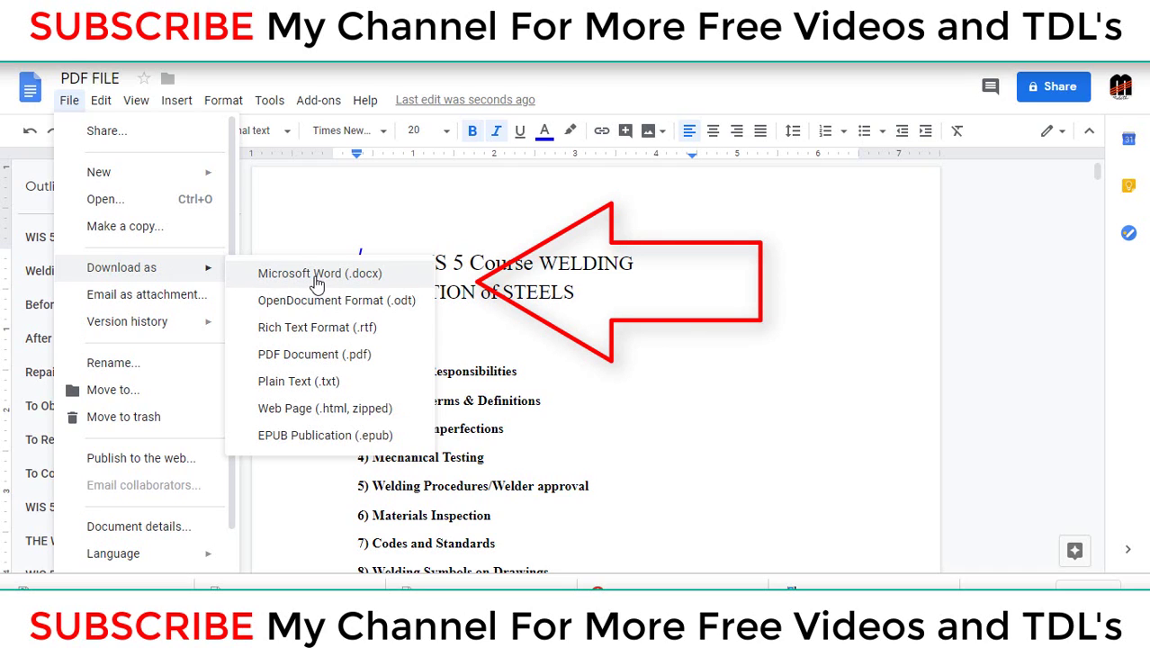
left_click(316, 285)
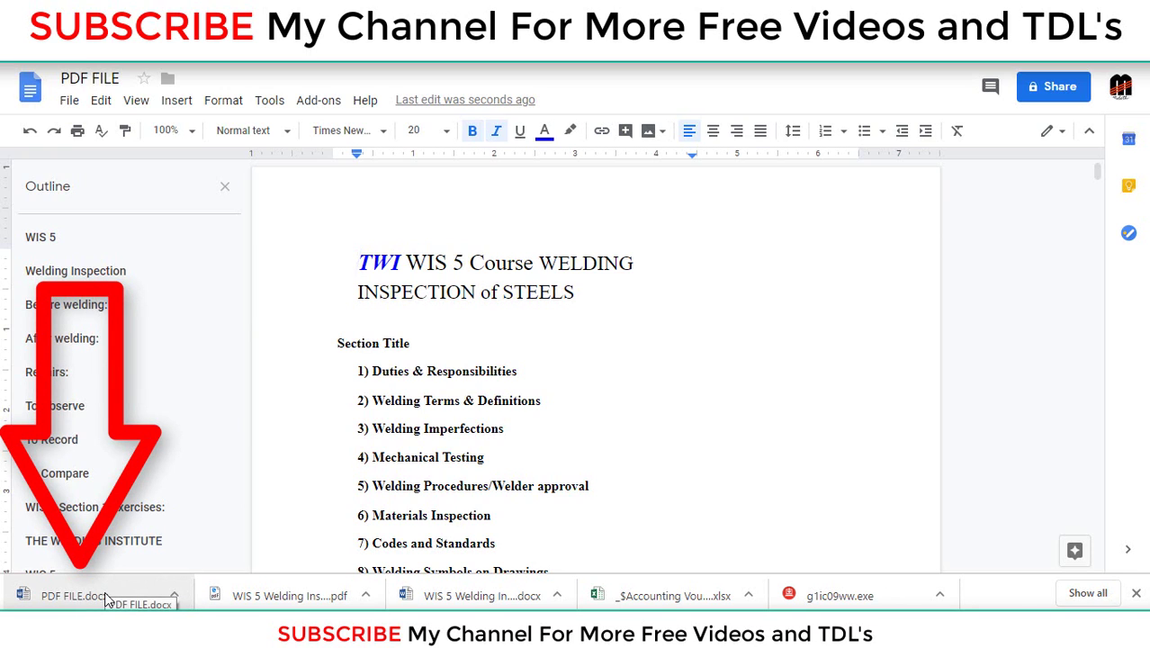
Step: Reveal the downloaded PDF FILE Word document in the Downloads folder
left_click(107, 596)
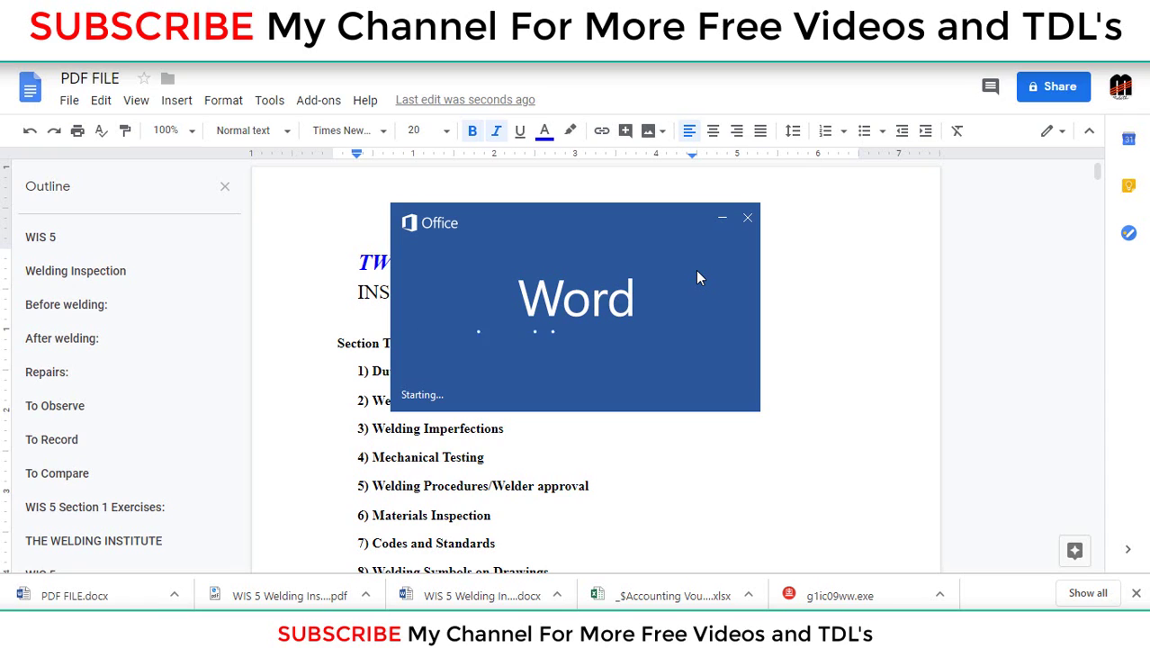
left_click(174, 595)
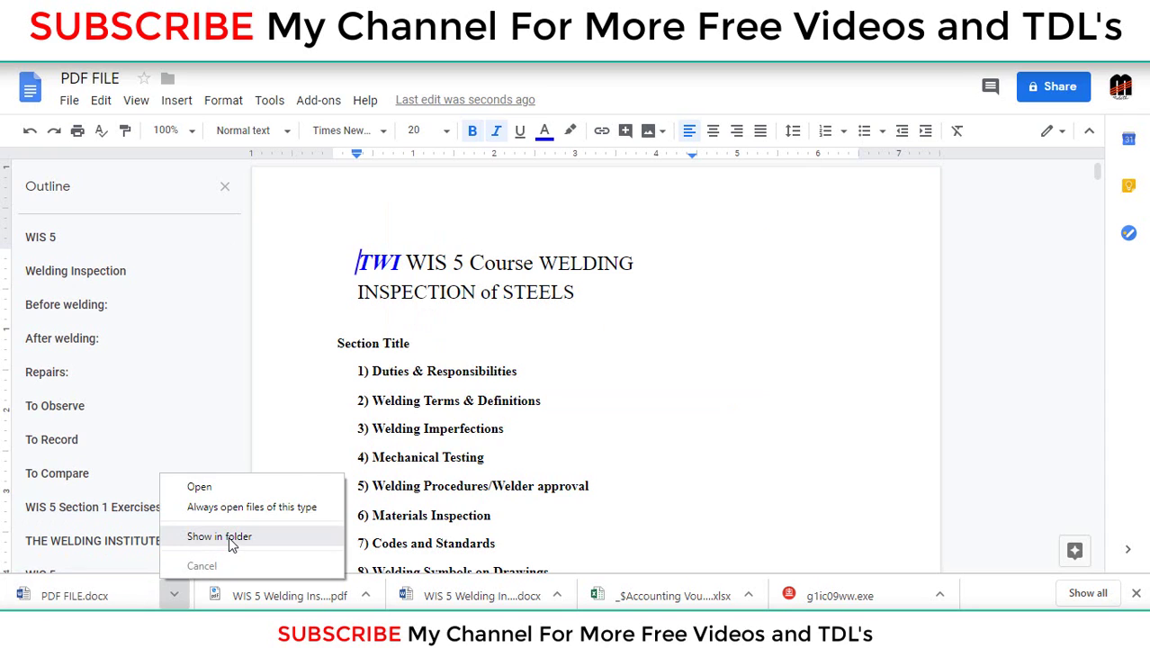
left_click(231, 539)
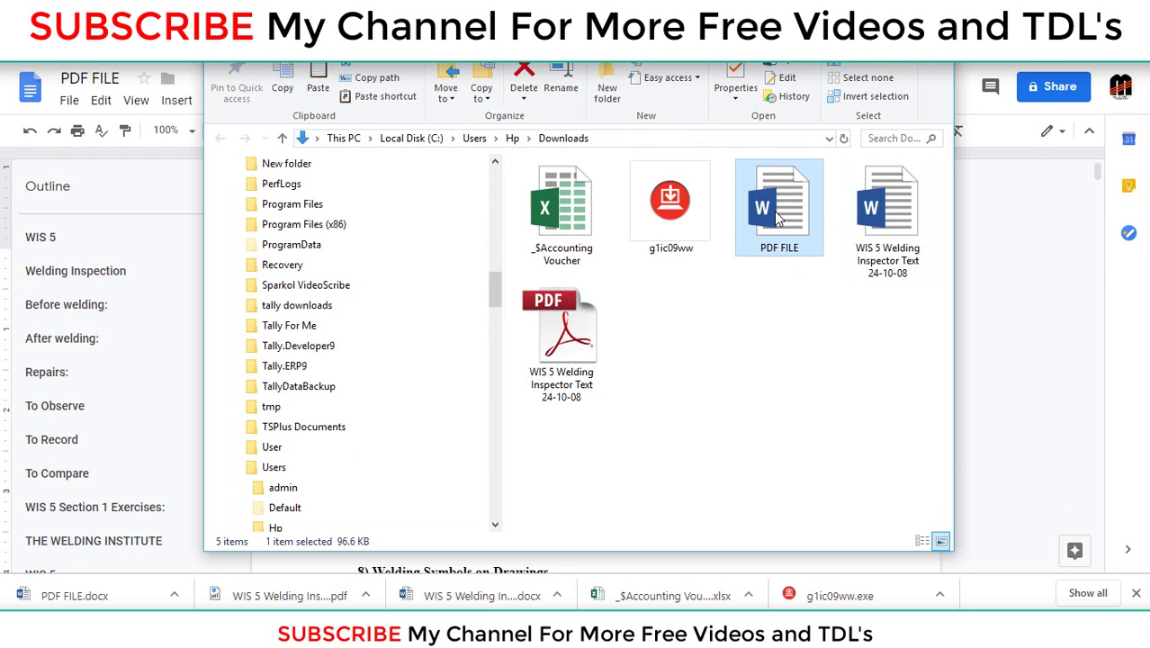
Step: Copy the Word file PDF FILE into the PDF File folder and open the pasted copy
right_click(779, 218)
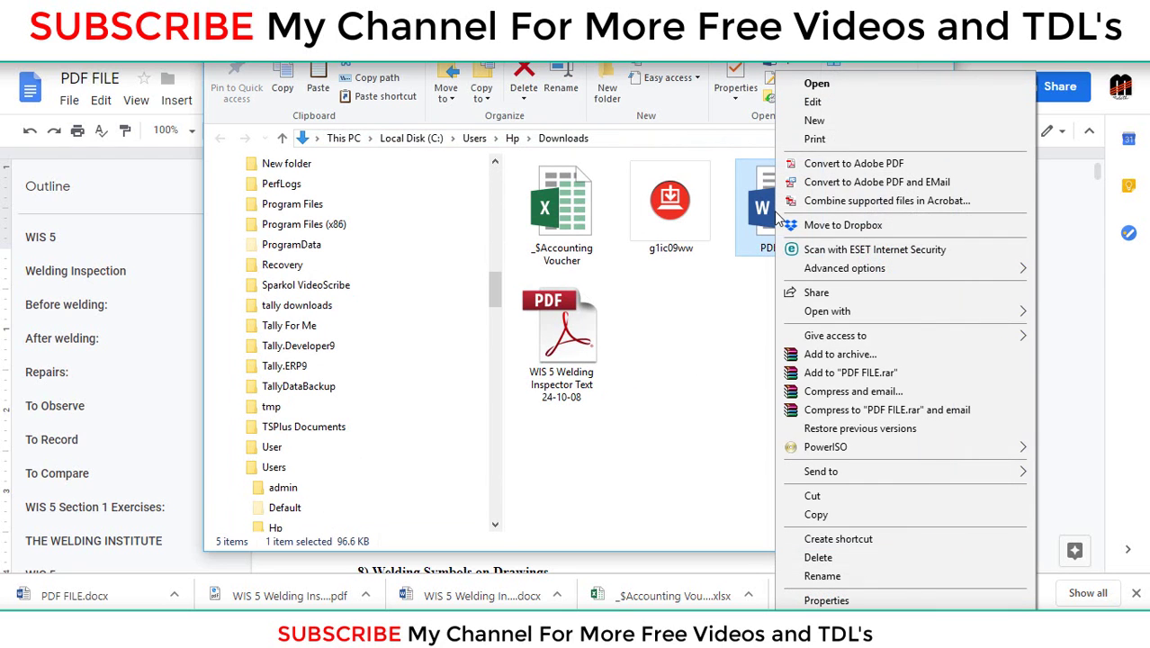
left_click(853, 518)
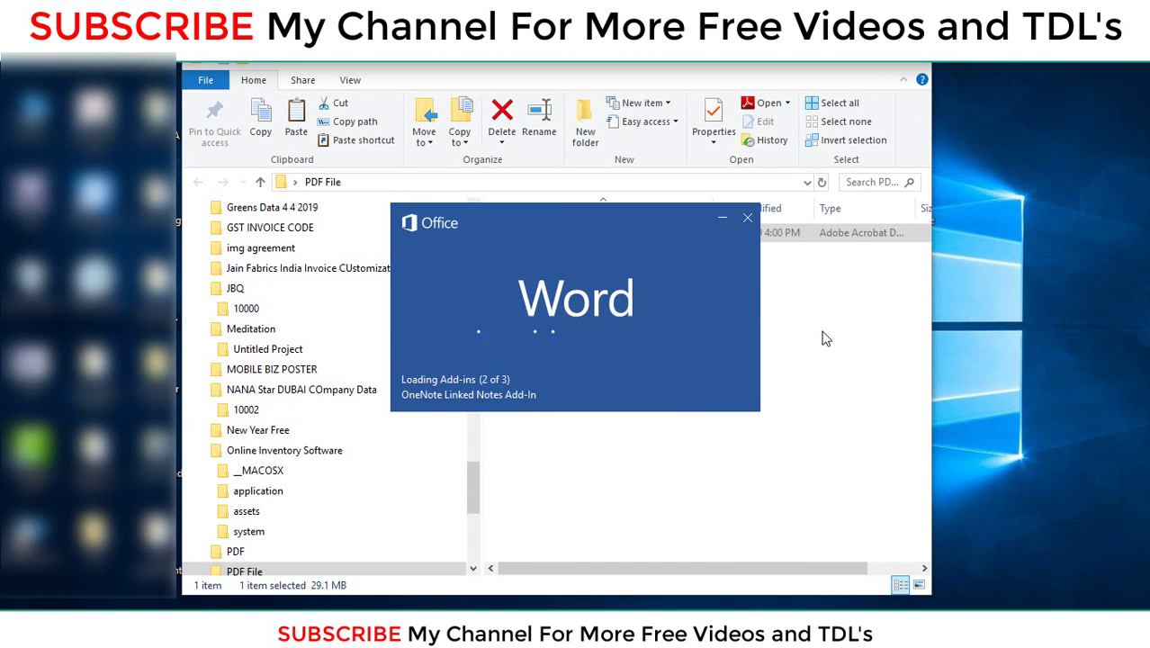
left_click(825, 335)
right_click(619, 326)
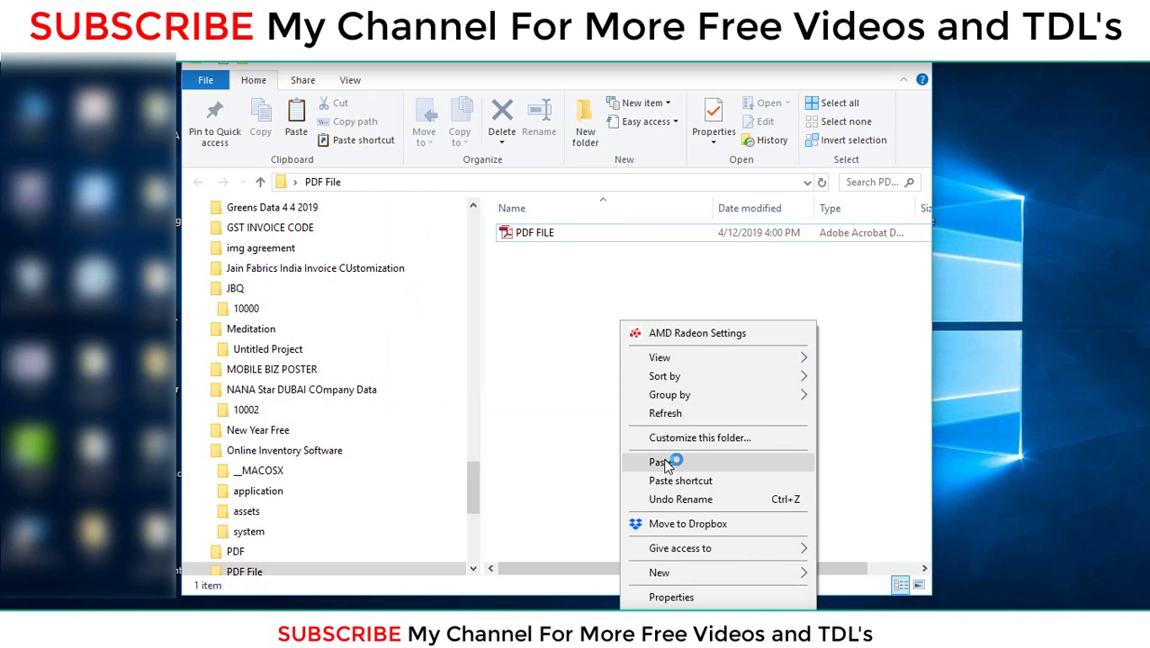
left_click(662, 462)
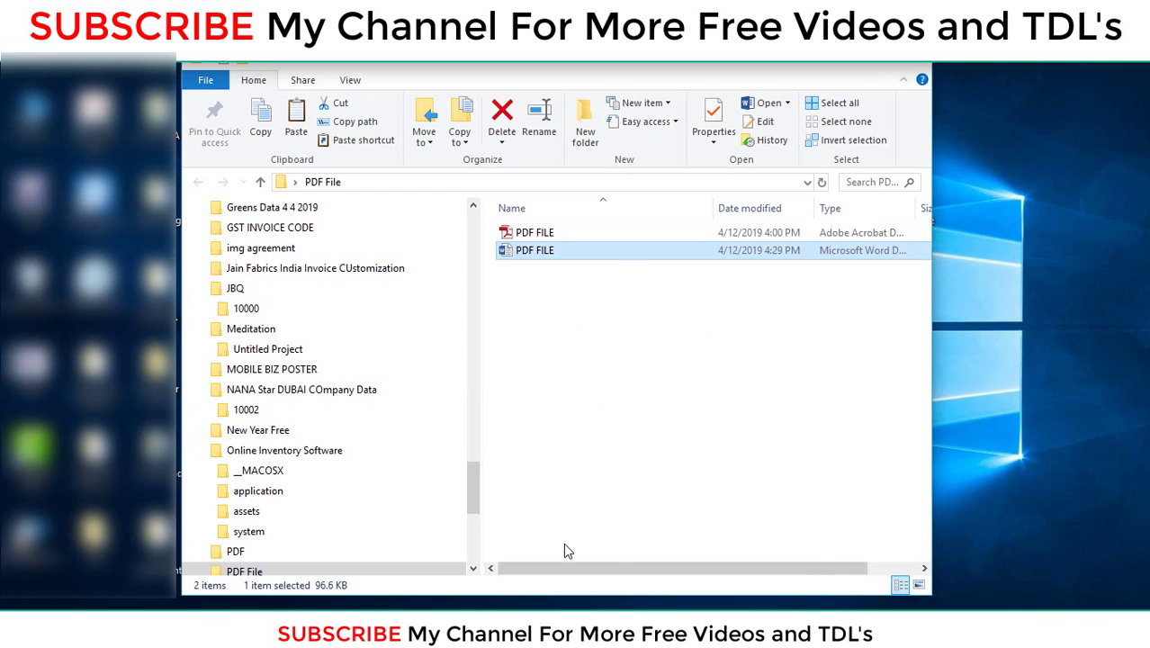
key("Return")
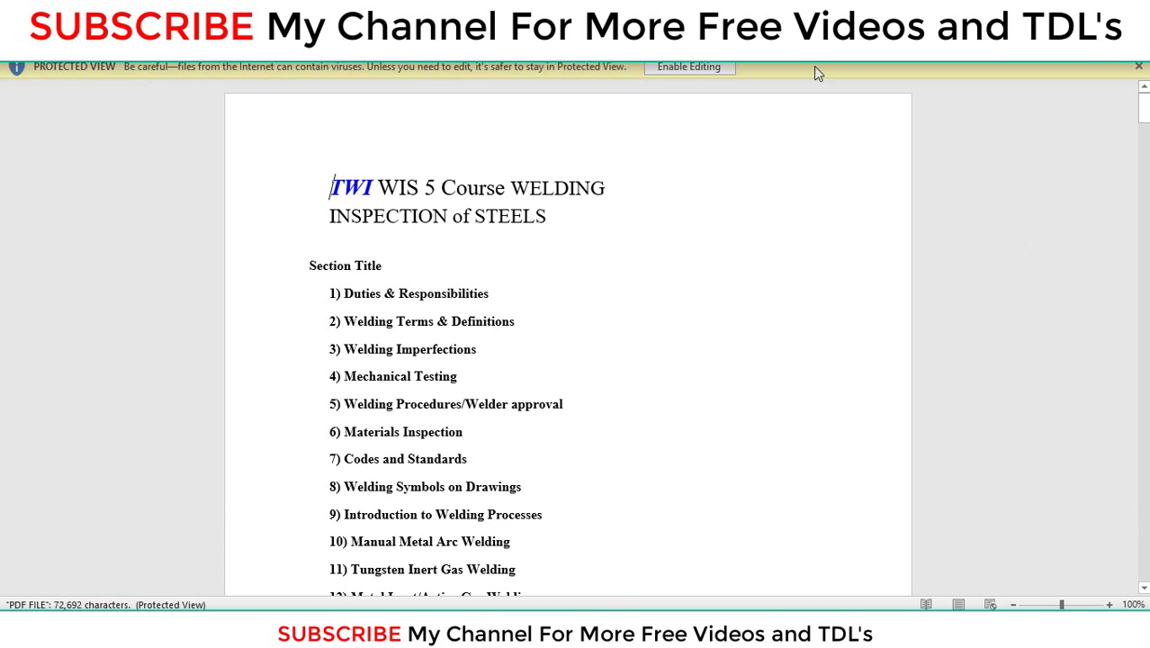
Step: Enable editing on PDF FILE and scroll through its converted WIS 5 welding course pages
left_click(697, 70)
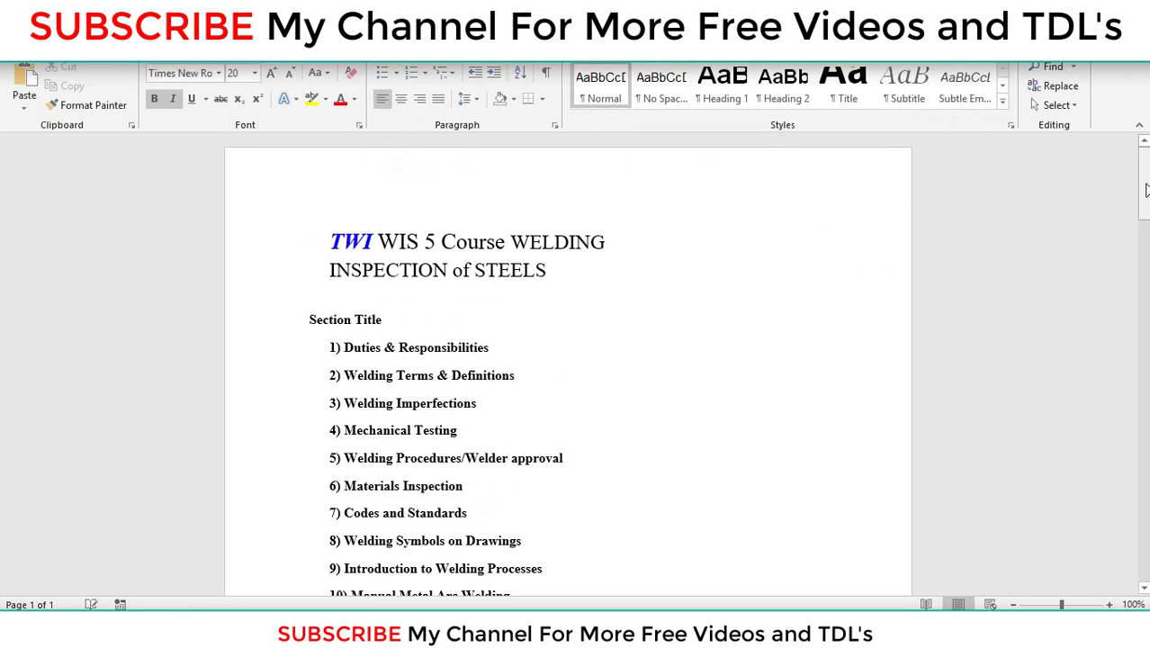
left_click_drag(1147, 261, 1145, 387)
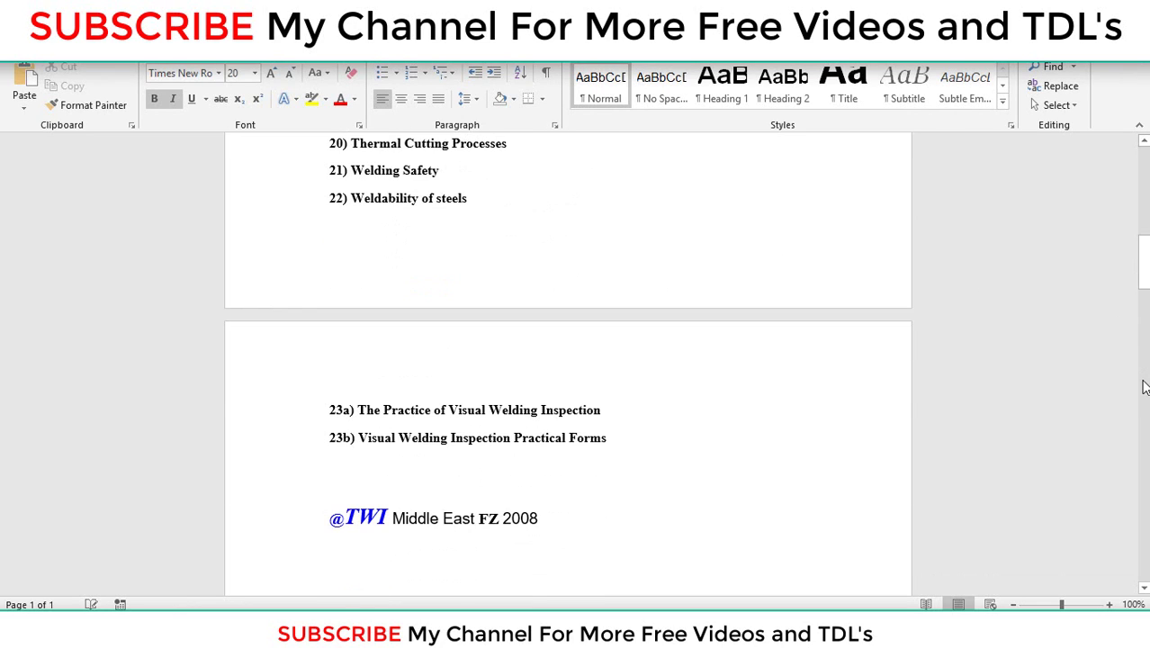
mouse_move(1147, 261)
left_mouse_down()
mouse_move(1139, 502)
mouse_move(1145, 352)
left_mouse_up()
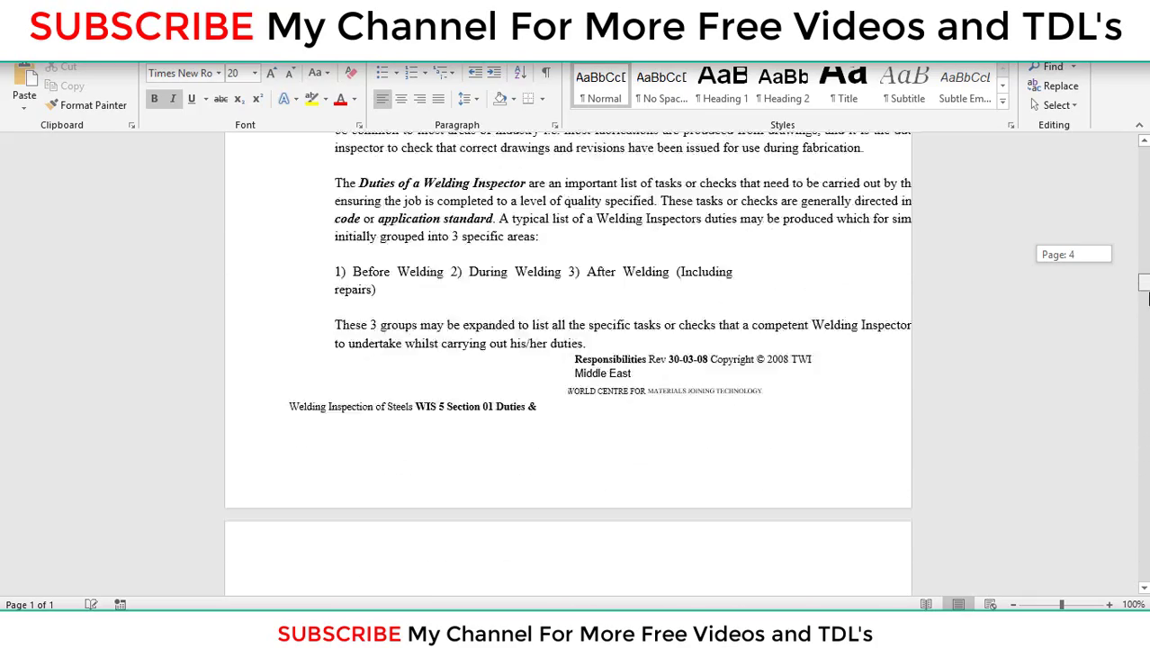
left_click_drag(1145, 353, 1144, 153)
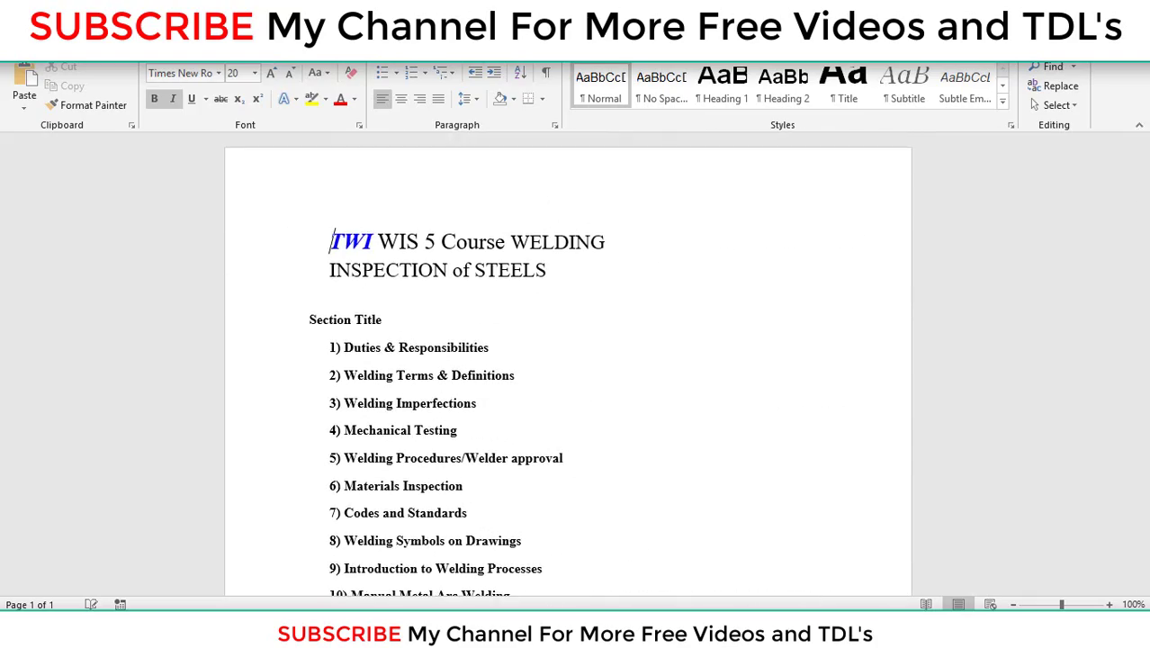